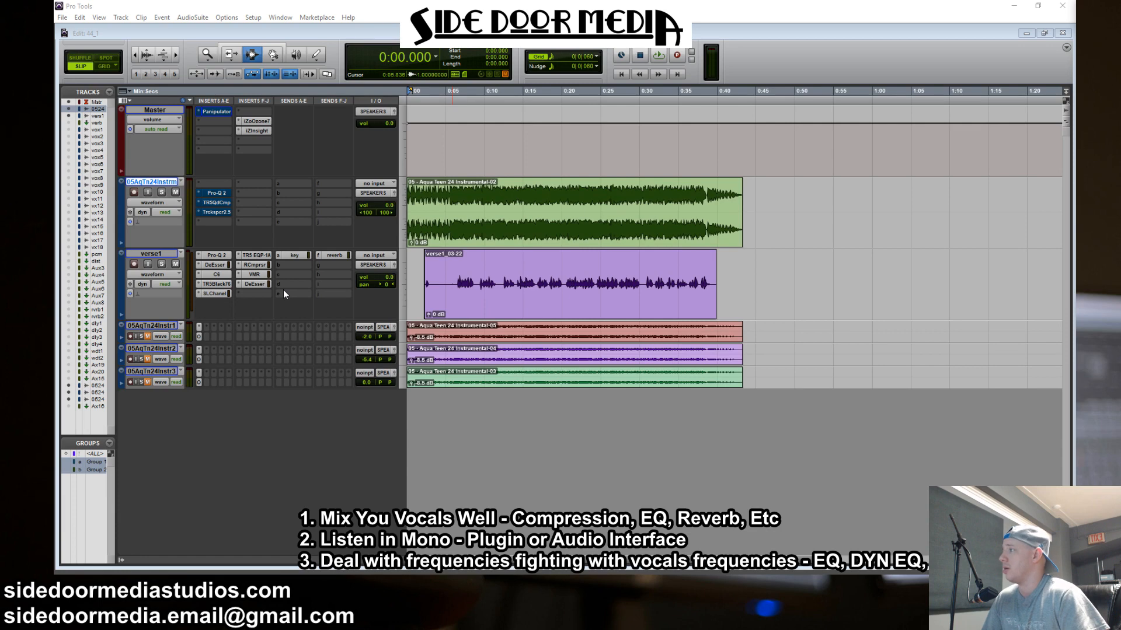
# Review the VMR, RCompressor and TR5 EQP-1A inserts on the verse1 vocal track, closing the plug-in window when done
pyautogui.click(261, 275)
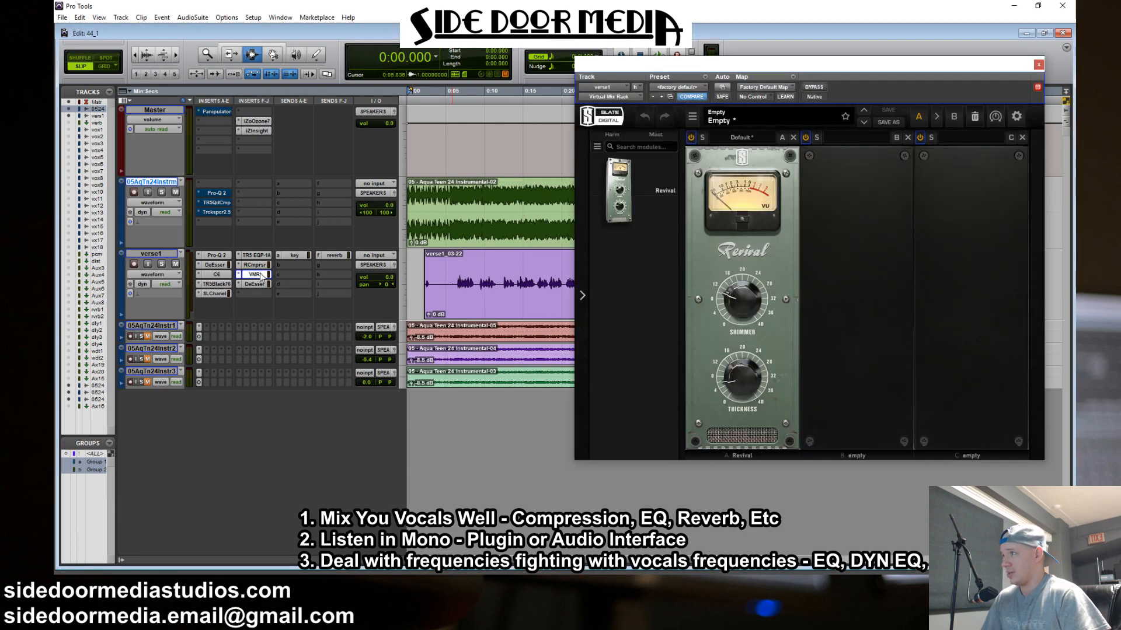
pyautogui.click(262, 265)
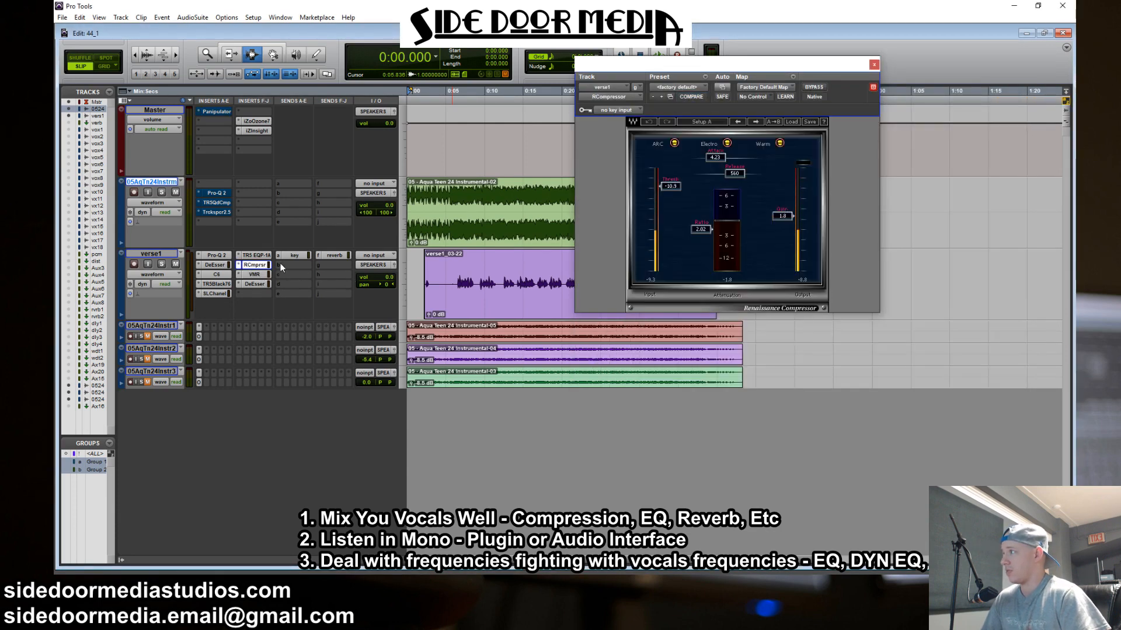
pyautogui.click(265, 257)
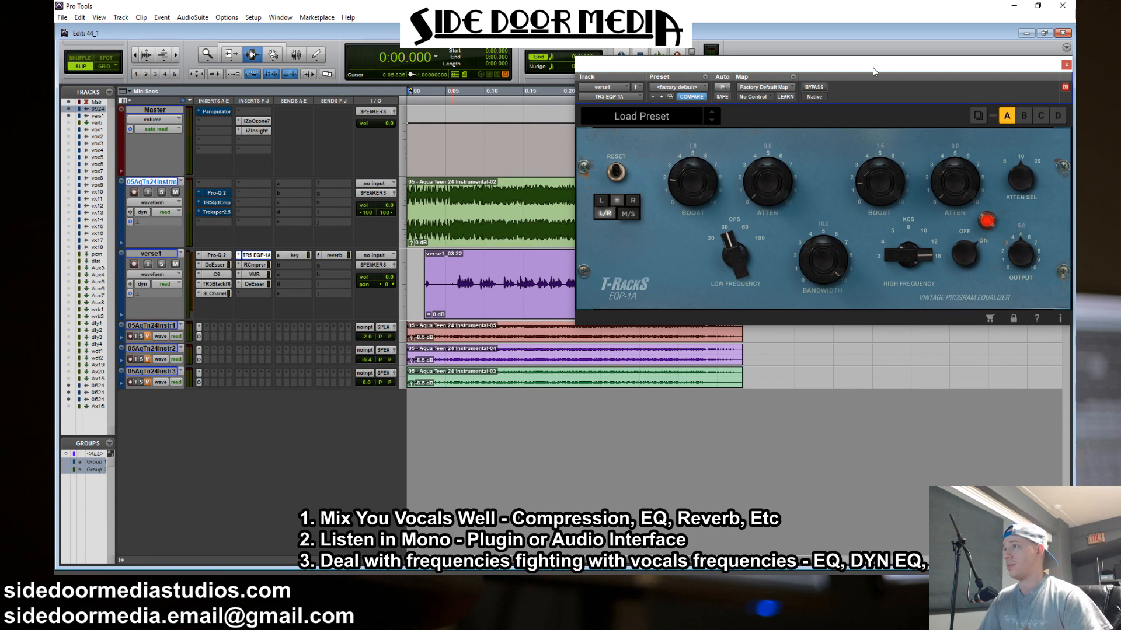
pyautogui.moveTo(873, 67); pyautogui.dragTo(642, 69)
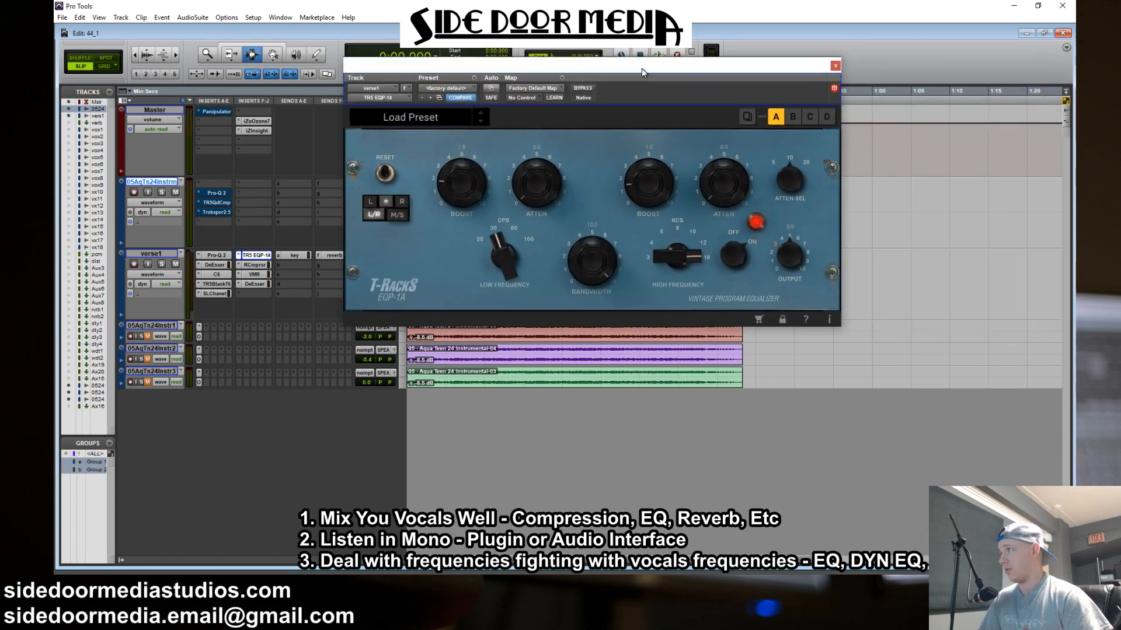
pyautogui.click(835, 65)
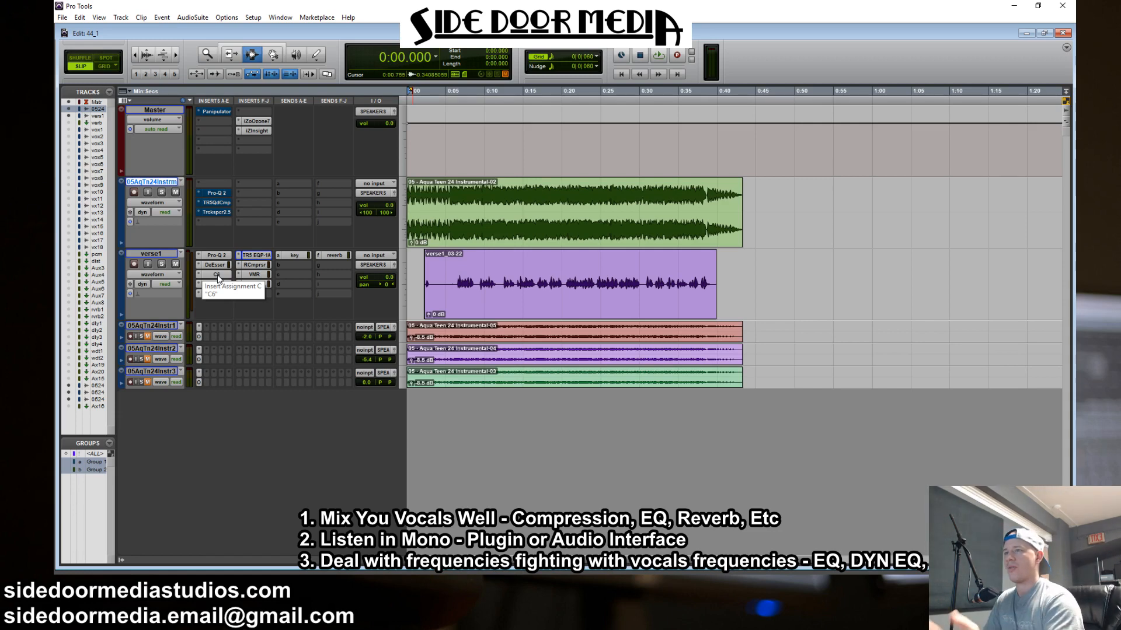
pyautogui.click(439, 286)
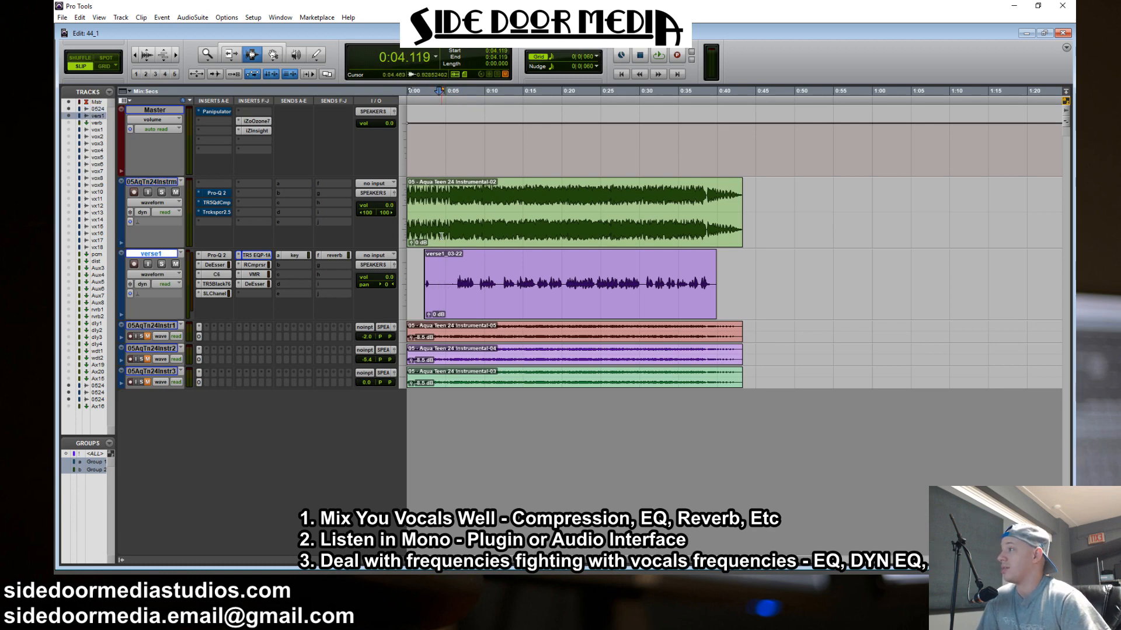
pyautogui.hotkey('ctrl', 'a')
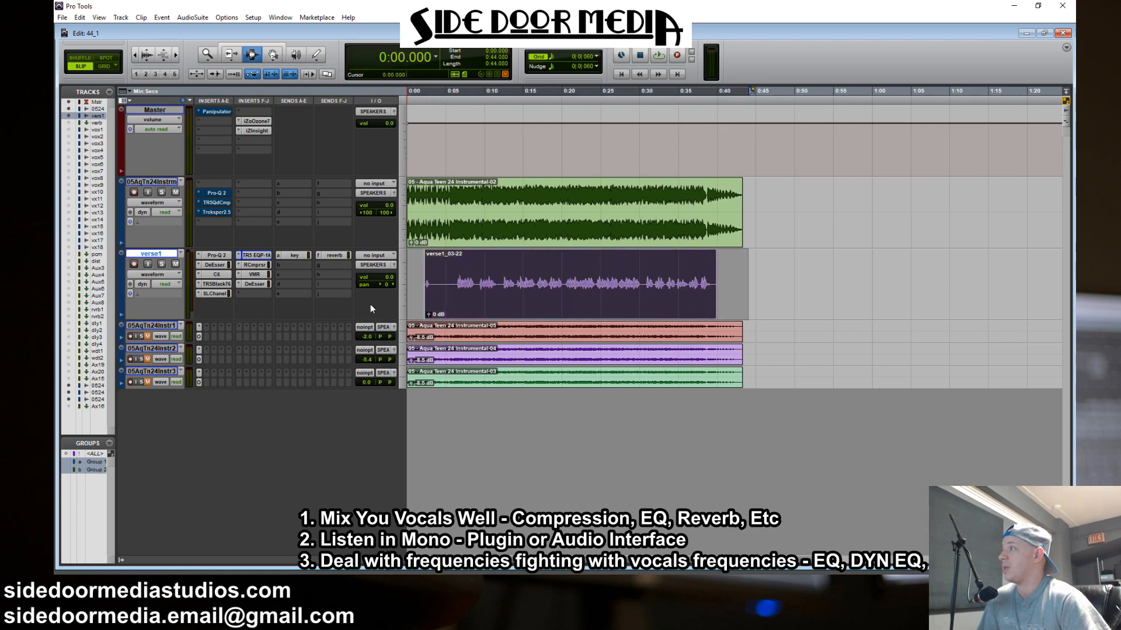
pyautogui.moveTo(456, 275); pyautogui.dragTo(434, 281)
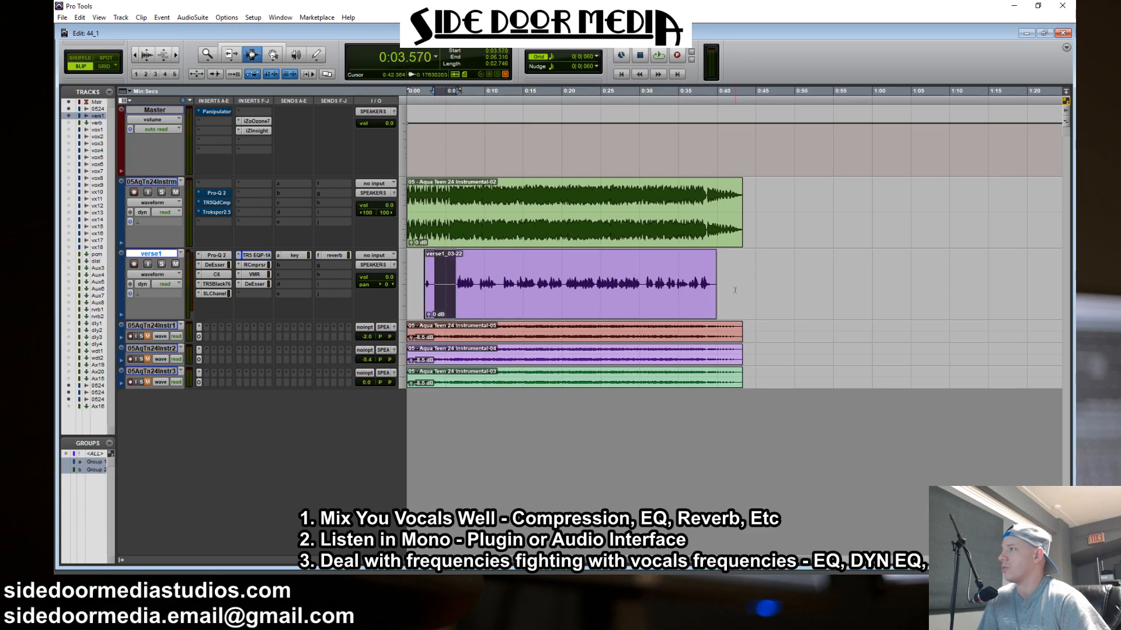
pyautogui.moveTo(736, 289); pyautogui.dragTo(386, 284)
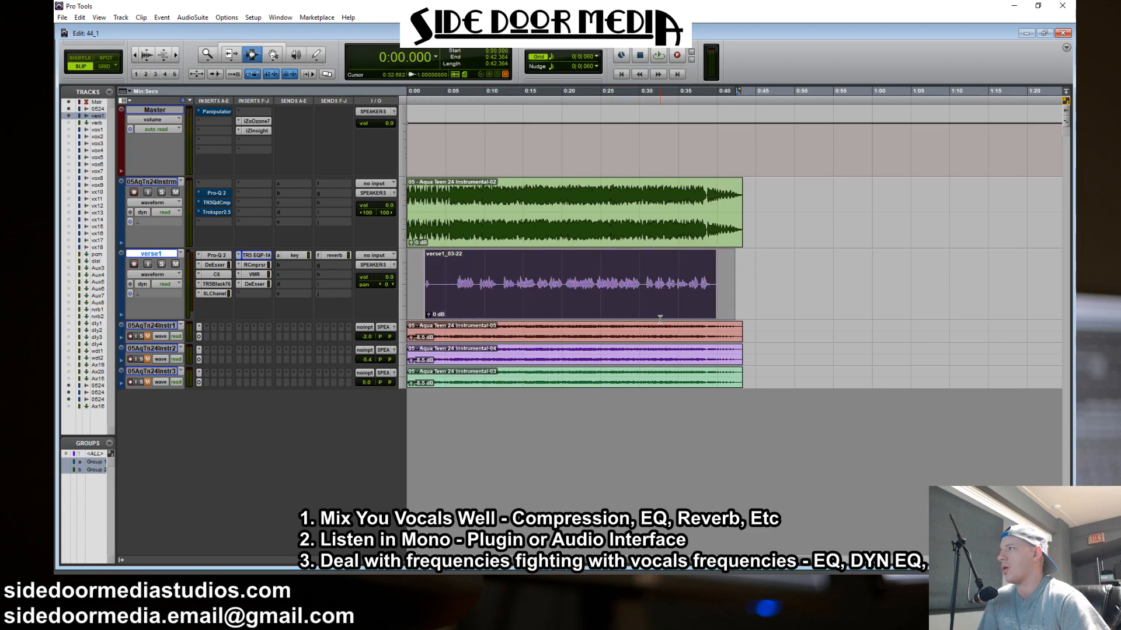
pyautogui.click(733, 287)
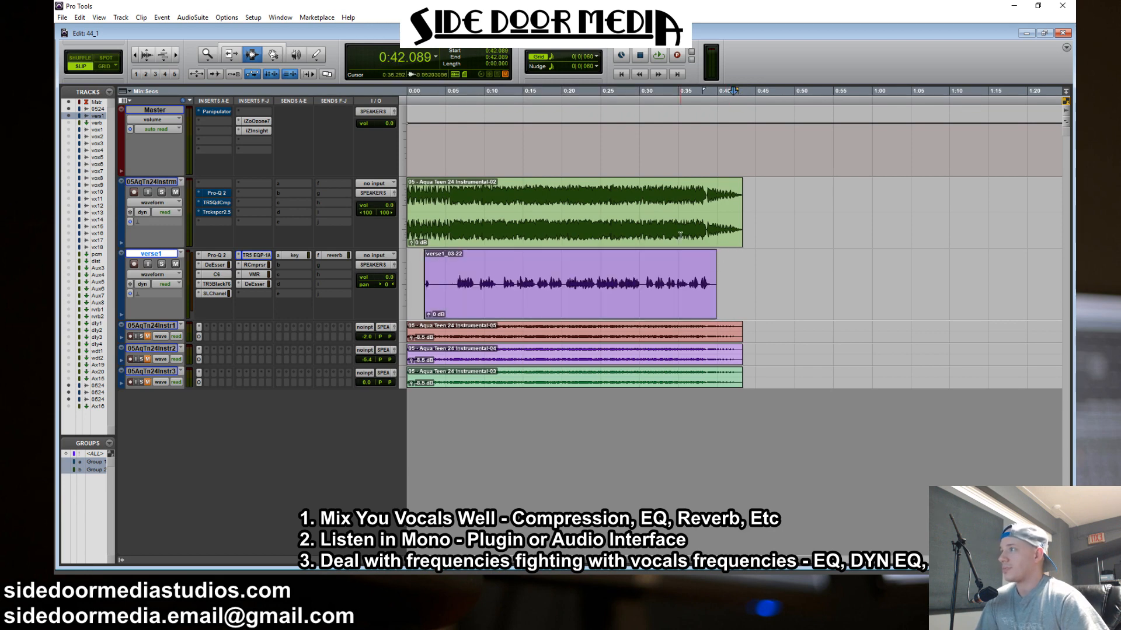
pyautogui.click(459, 232)
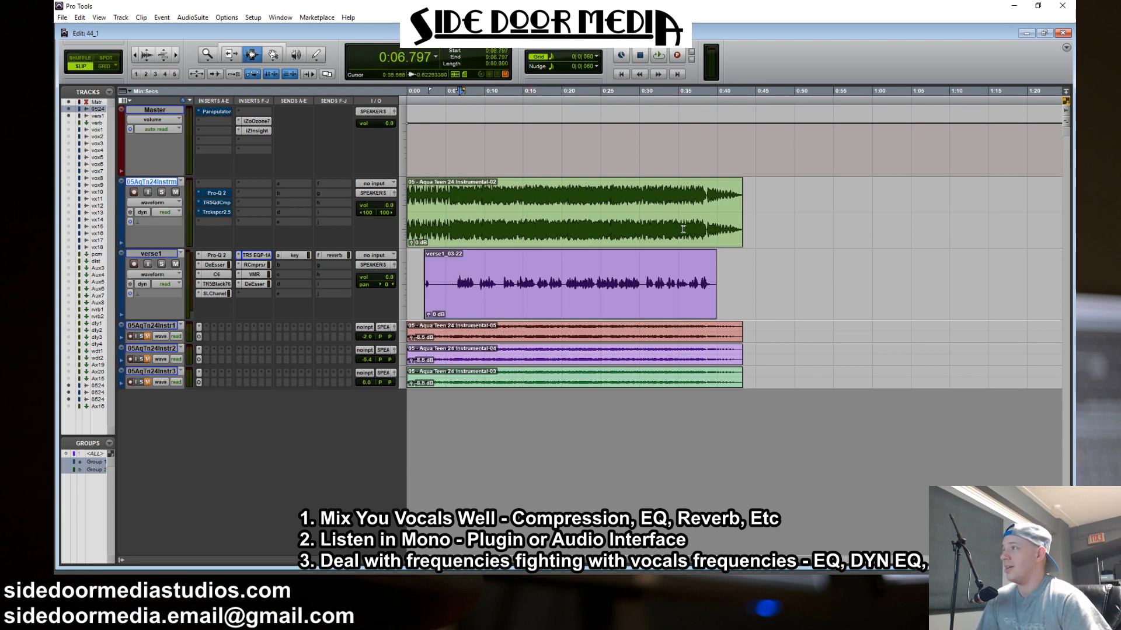
pyautogui.doubleClick(651, 226)
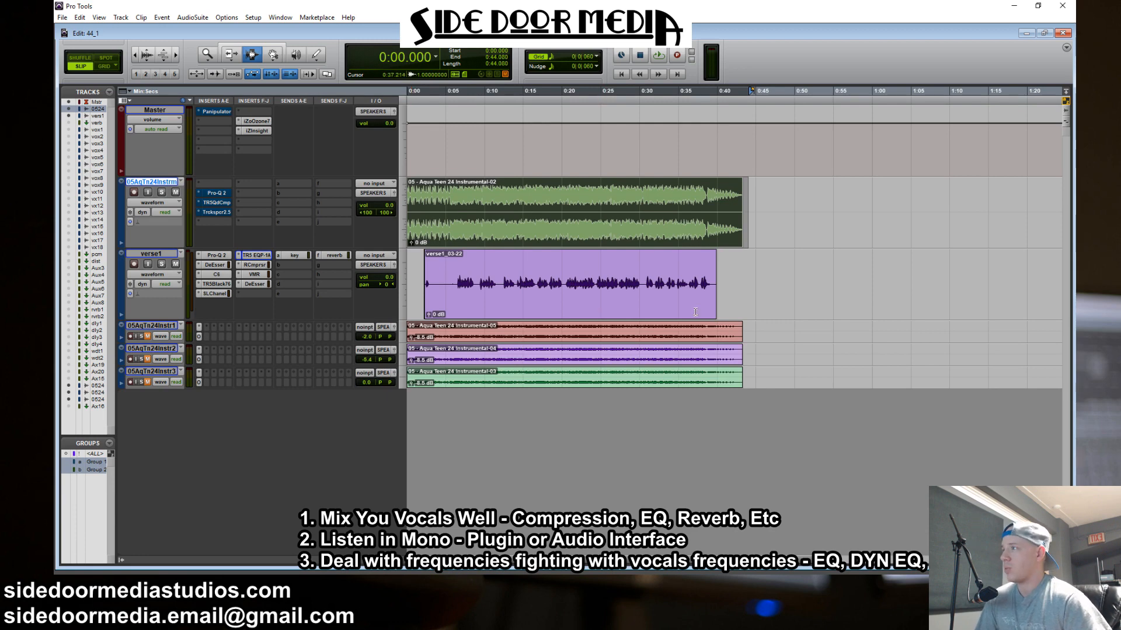
pyautogui.click(738, 295)
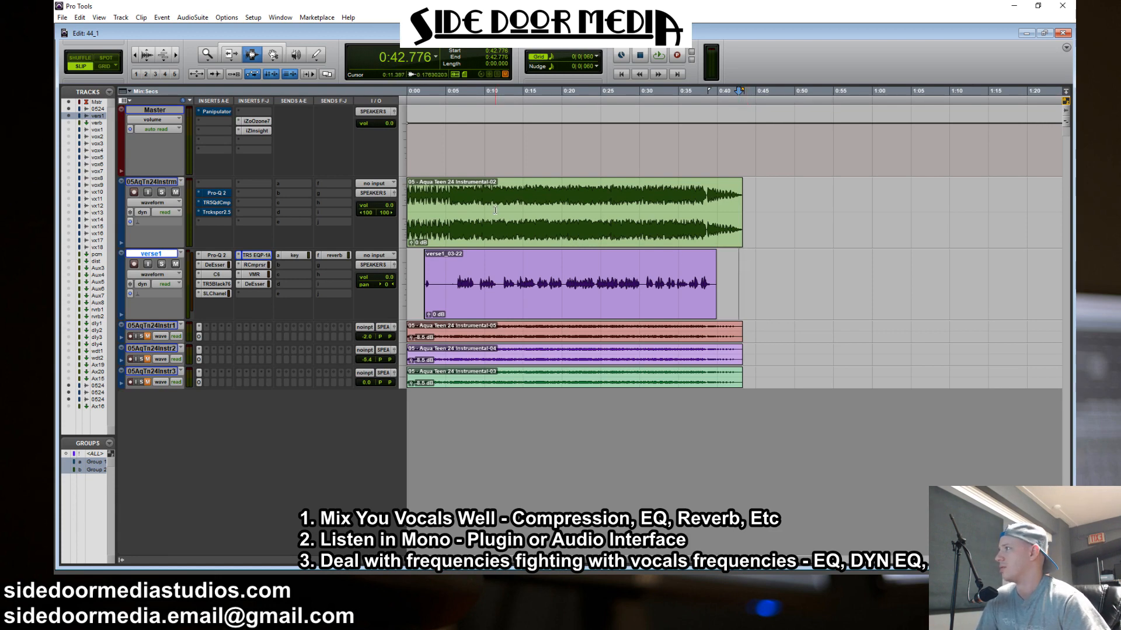
# Open the Panipulator insert on the Master track, switch on Mono and move its window clear of the track controls
pyautogui.click(216, 114)
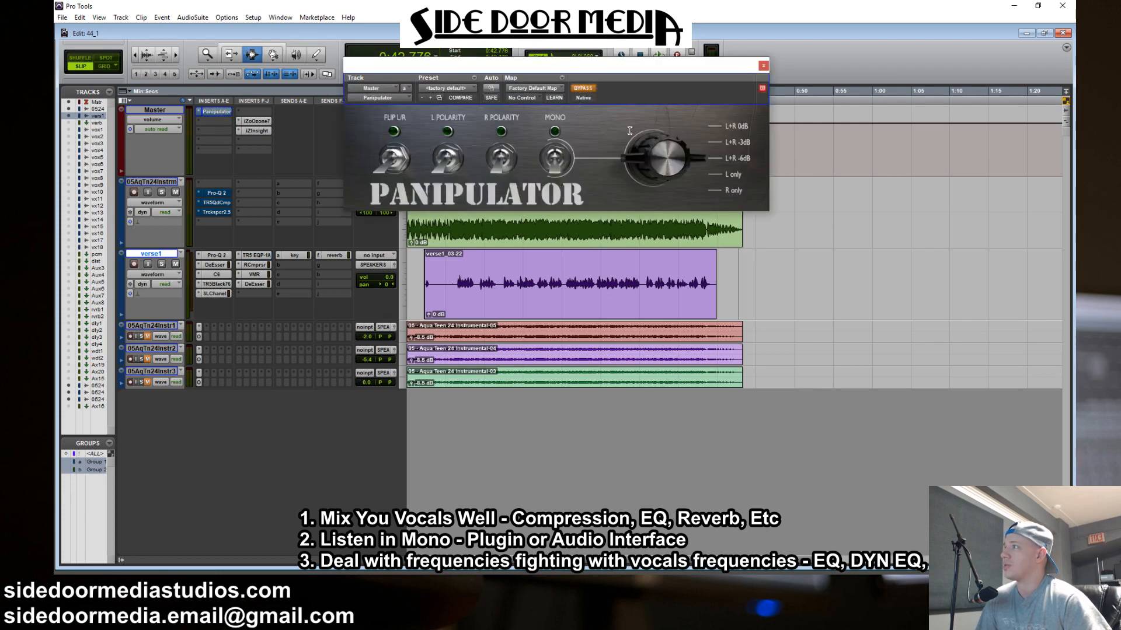
pyautogui.click(547, 199)
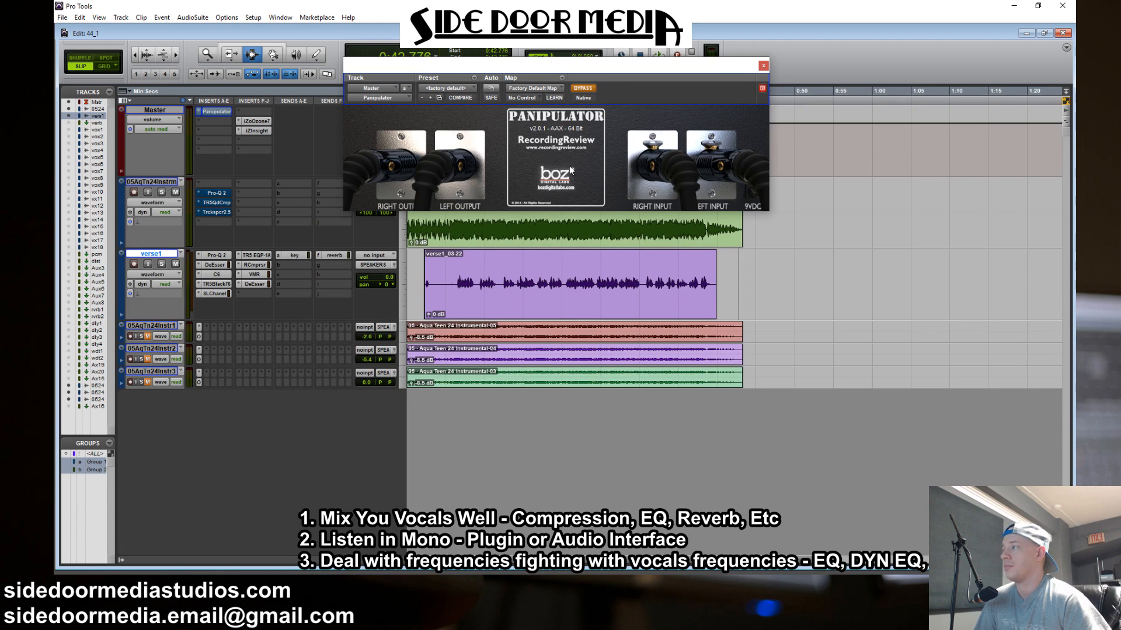
pyautogui.click(474, 133)
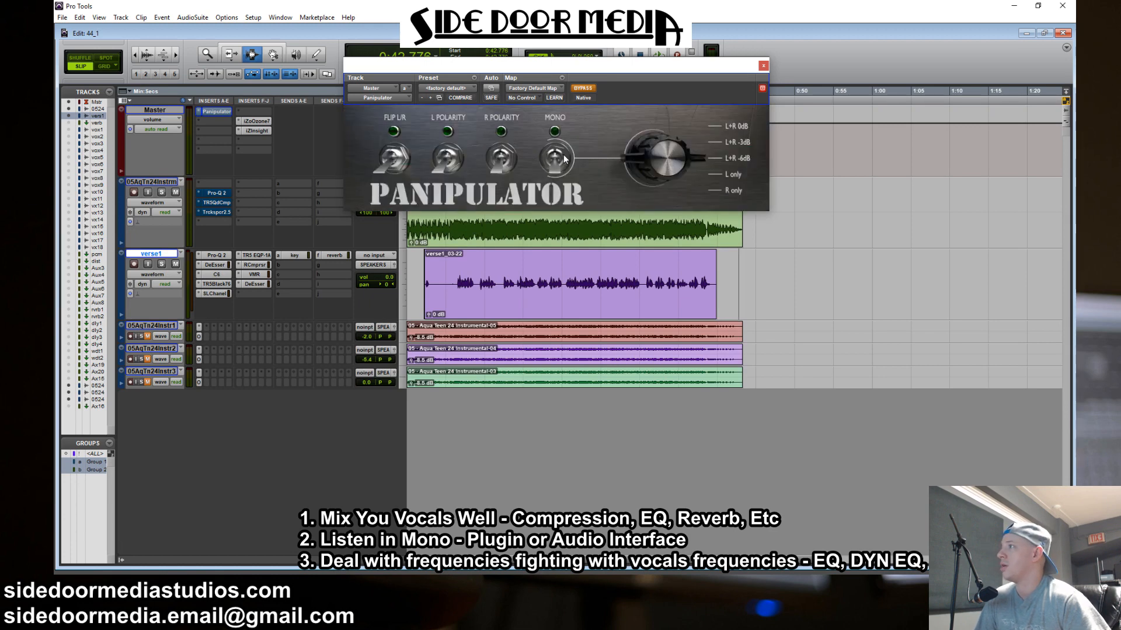
pyautogui.click(554, 167)
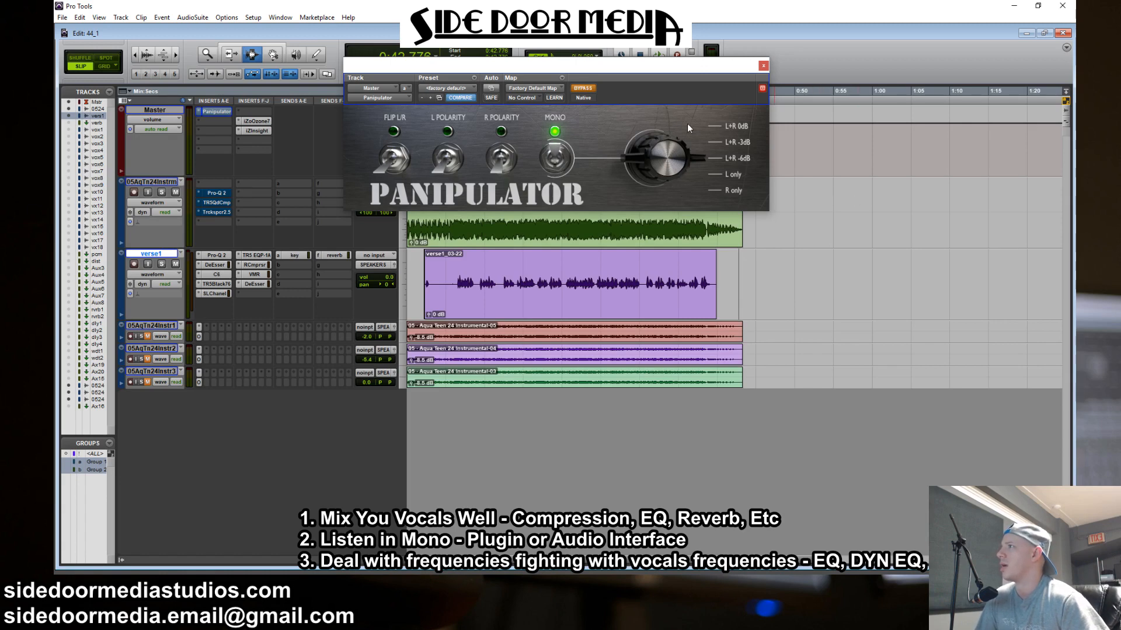
pyautogui.moveTo(649, 65); pyautogui.dragTo(718, 272)
pyautogui.moveTo(748, 331); pyautogui.dragTo(909, 50)
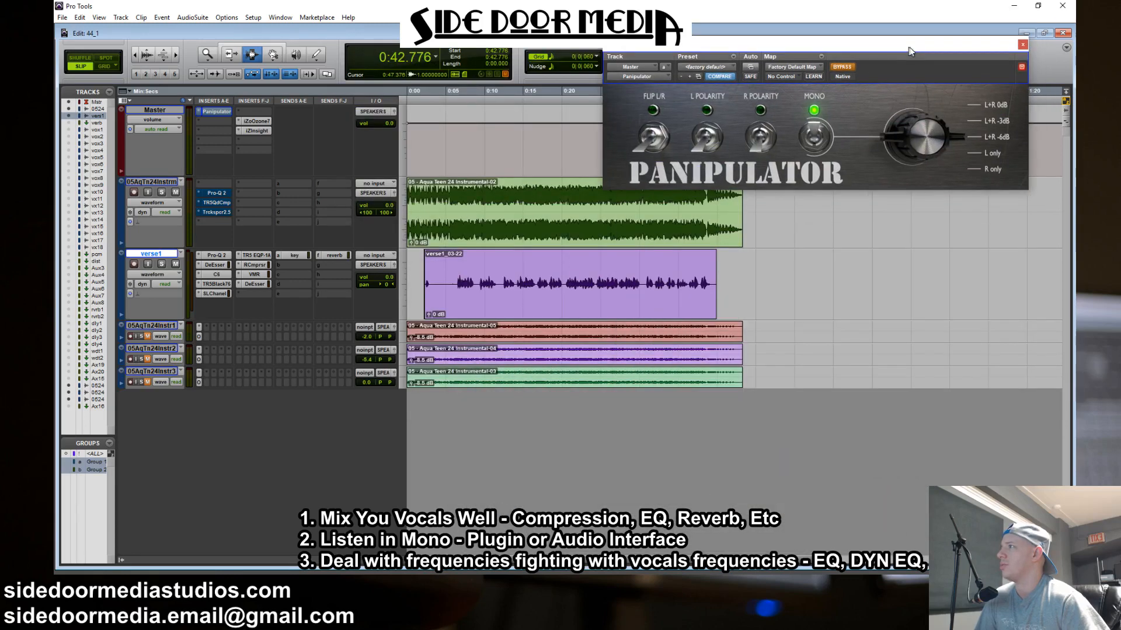
pyautogui.click(681, 228)
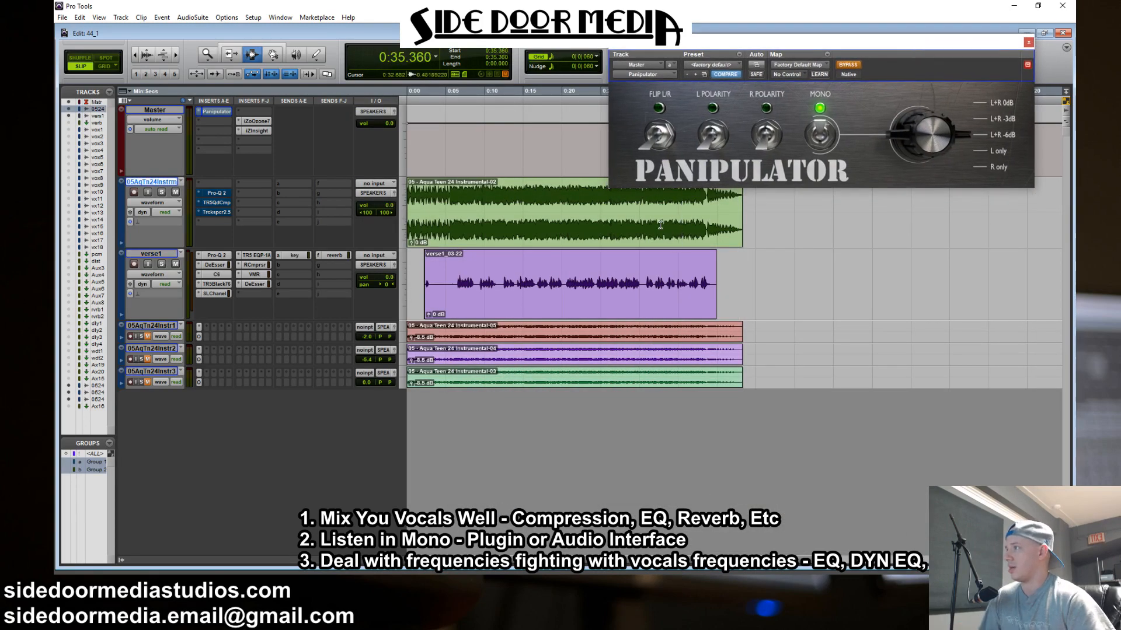
pyautogui.click(660, 225)
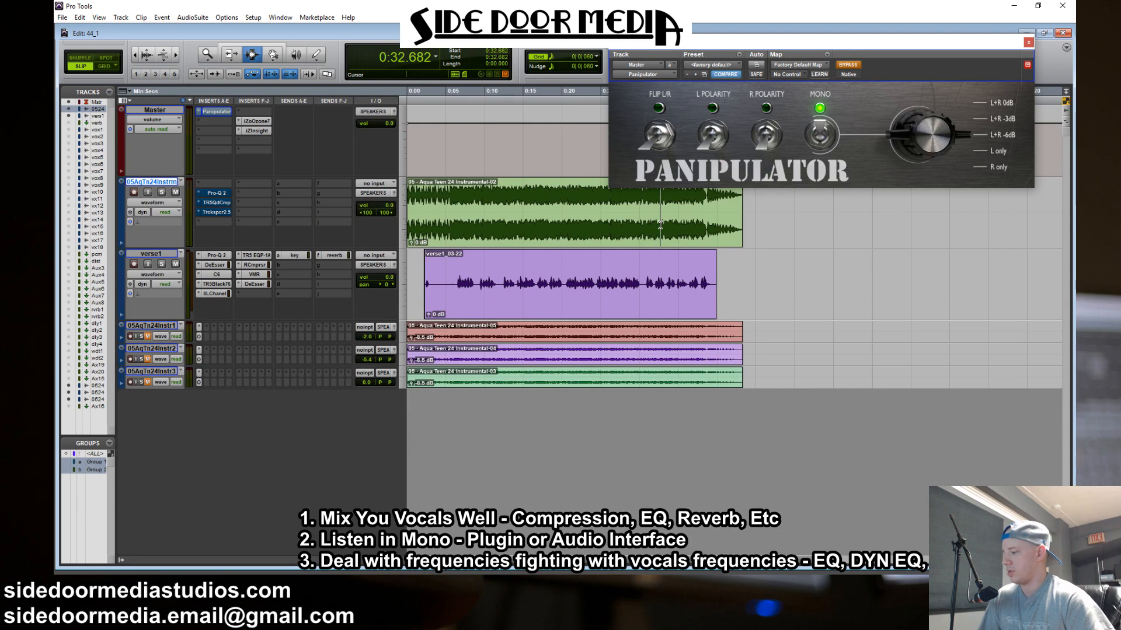
pyautogui.click(425, 289)
pyautogui.press('Return')
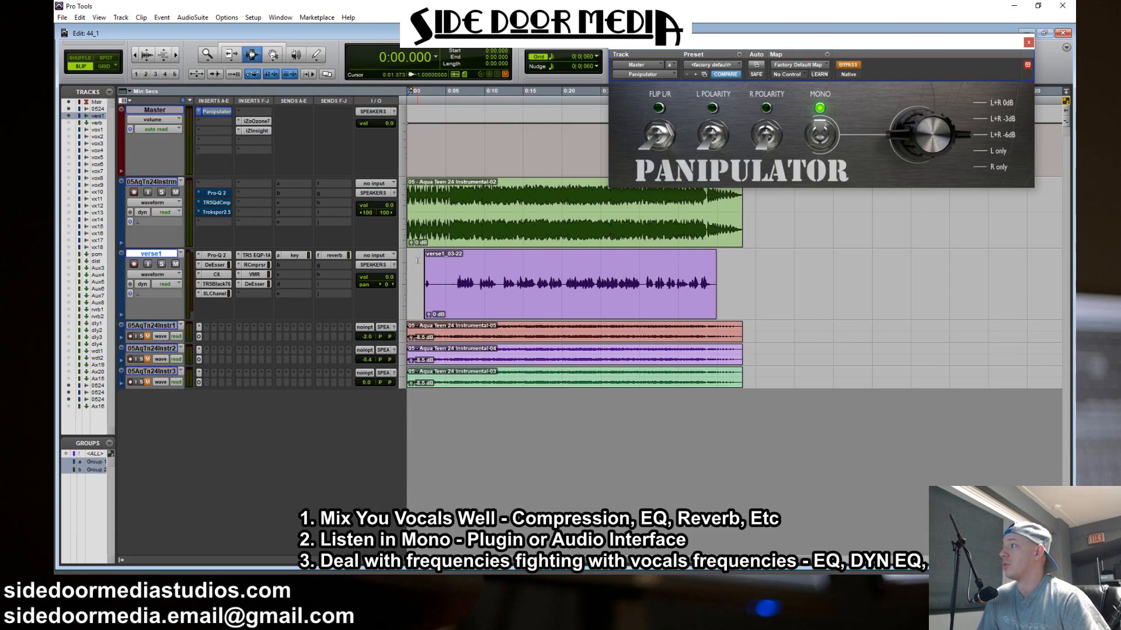
pyautogui.moveTo(410, 243); pyautogui.dragTo(409, 241)
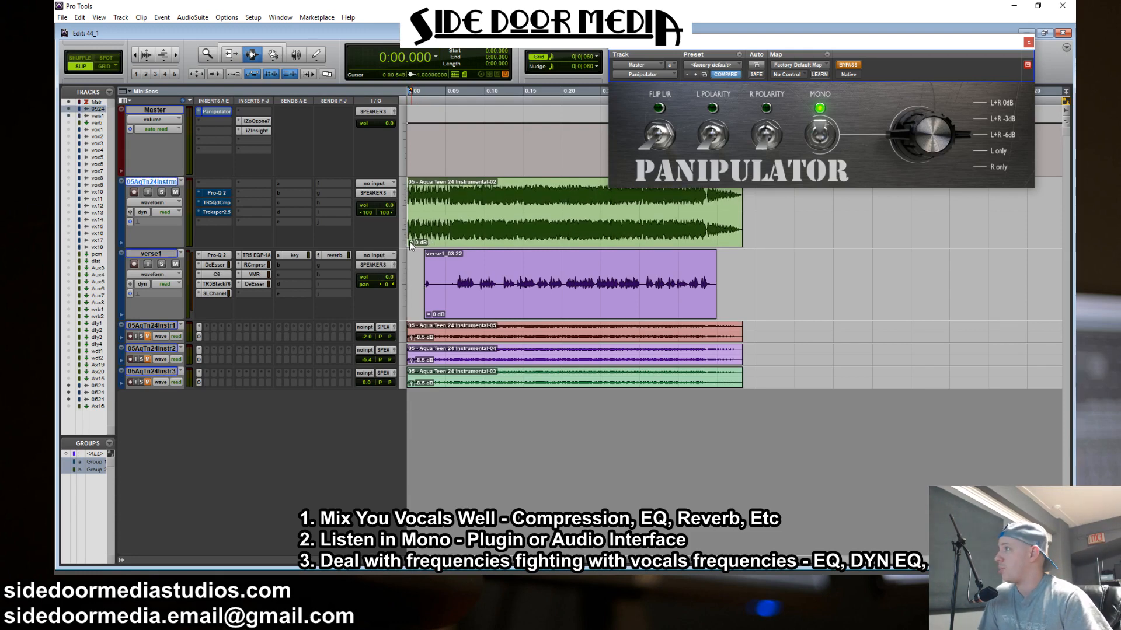
# Insert a multi-mono Trim plug-in in the instrumental track's first insert slot and lower its gain to -4.3 dB
pyautogui.click(198, 182)
pyautogui.moveTo(250, 224)
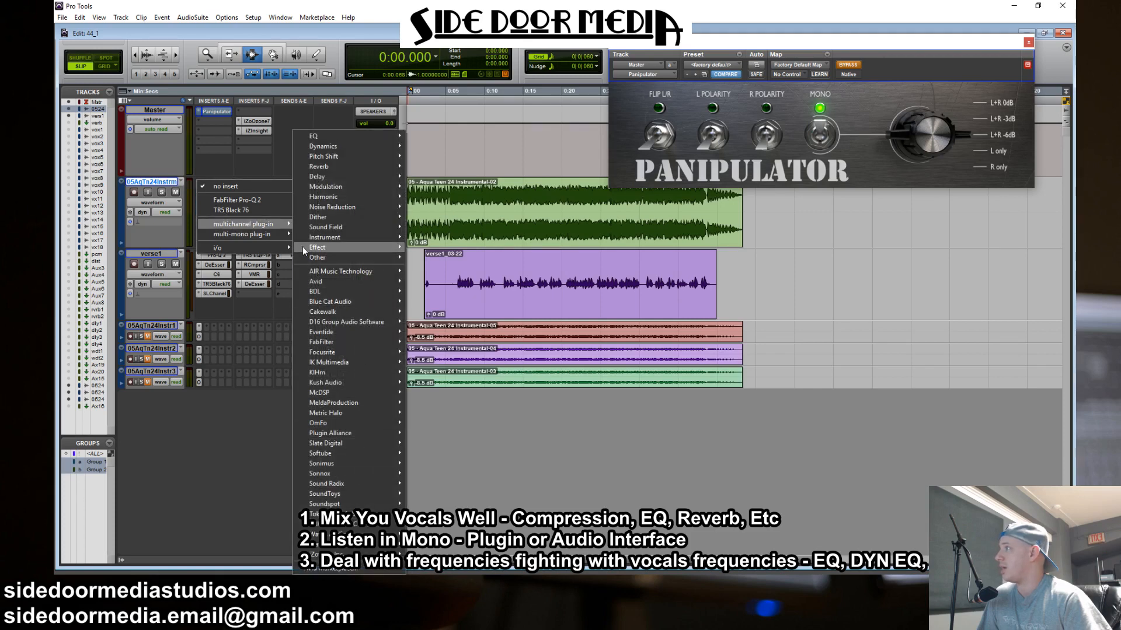
pyautogui.moveTo(288, 234)
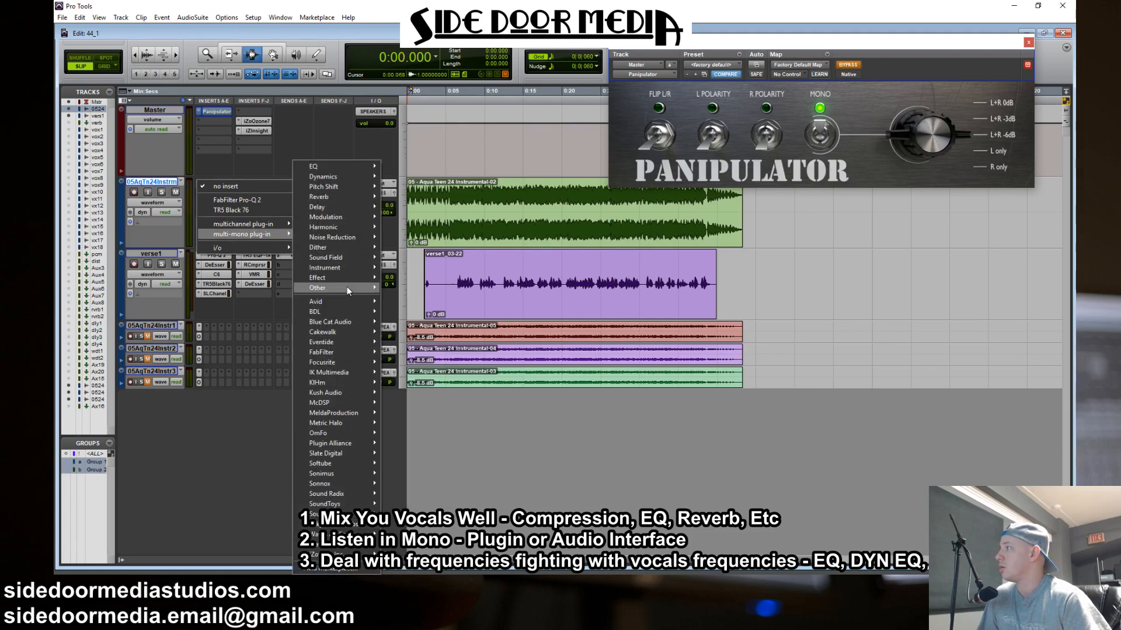
pyautogui.moveTo(347, 287)
pyautogui.click(409, 568)
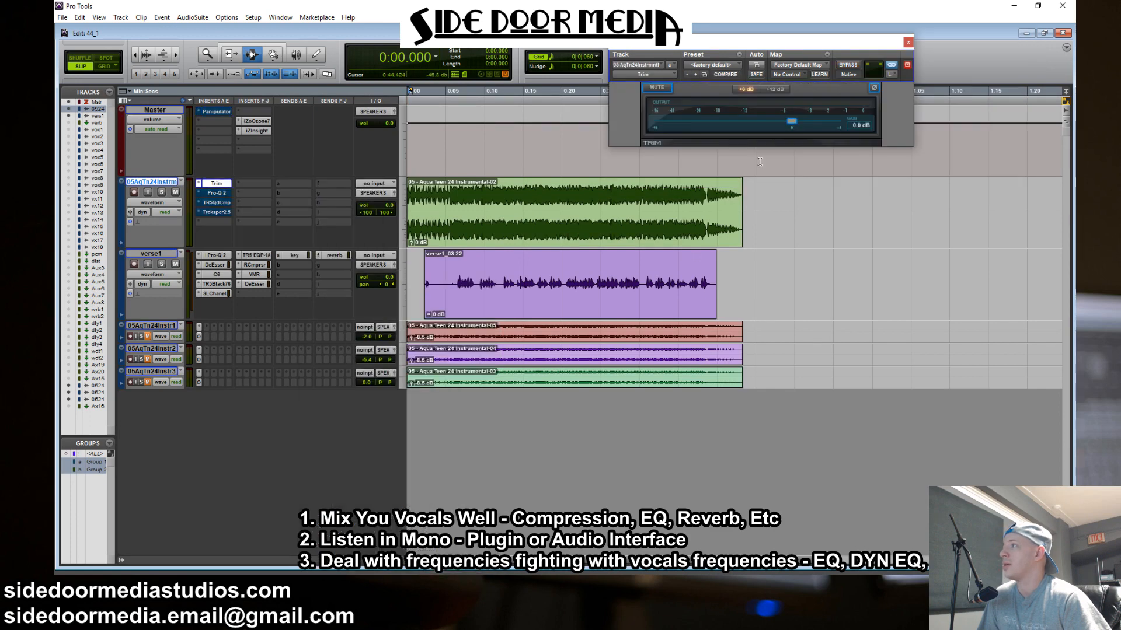
pyautogui.moveTo(793, 124); pyautogui.dragTo(774, 121)
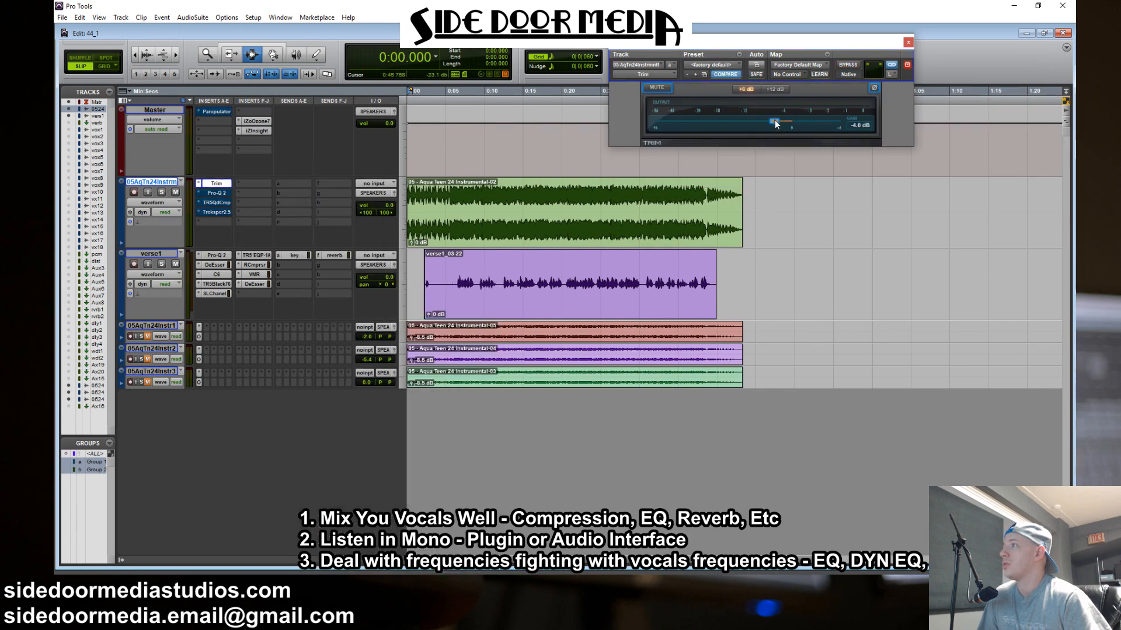
# Remove the Trim plug-in from the instrumental track
pyautogui.click(201, 185)
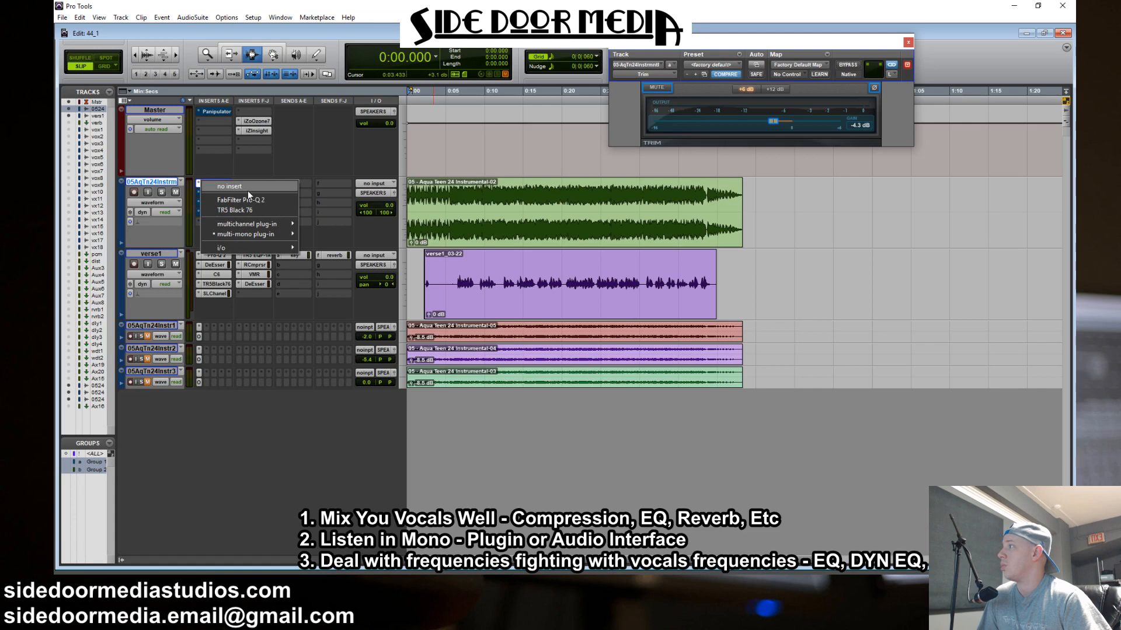
pyautogui.click(247, 190)
pyautogui.click(844, 42)
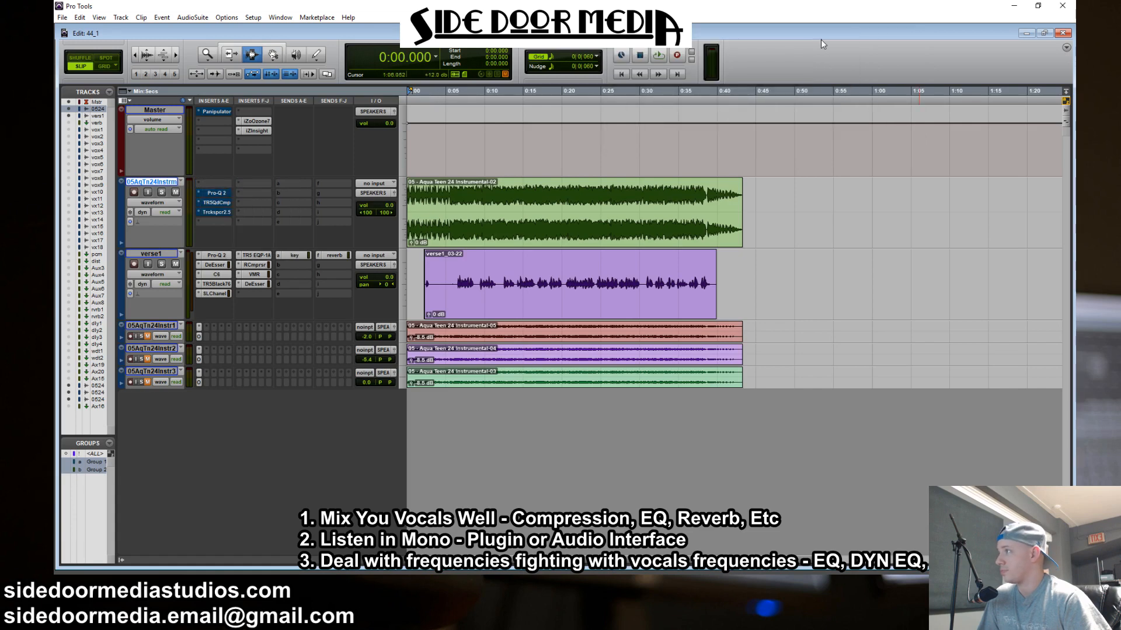
# Take the Master track's Panipulator out of bypass and play the verse1 vocal section from about 0:05.9 to 0:39.4 in mono
pyautogui.click(437, 196)
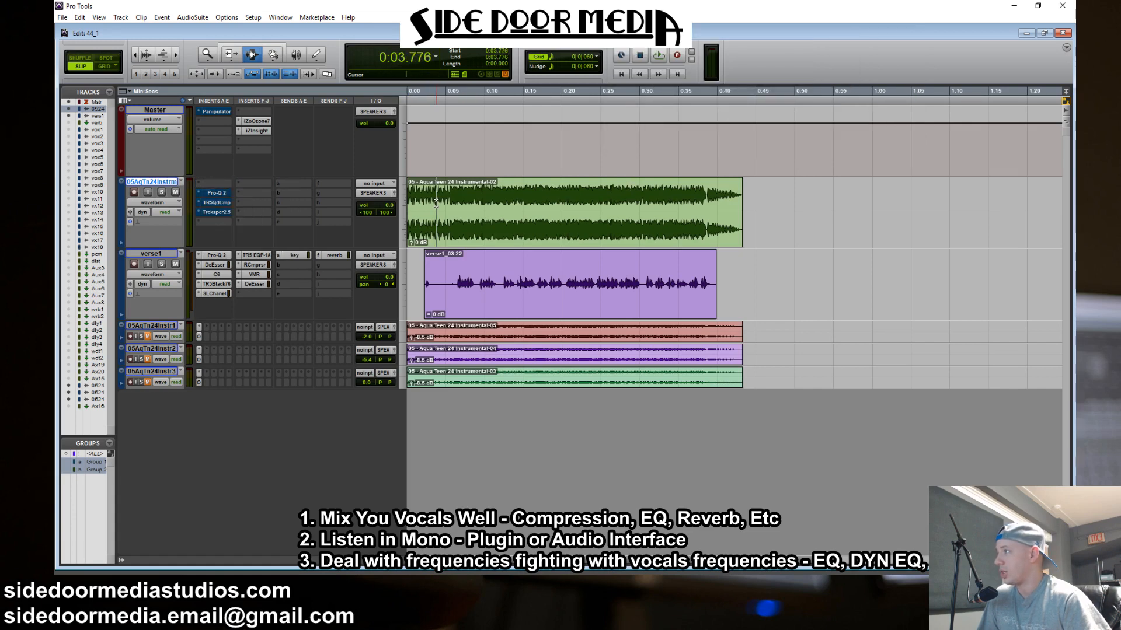
pyautogui.click(220, 111)
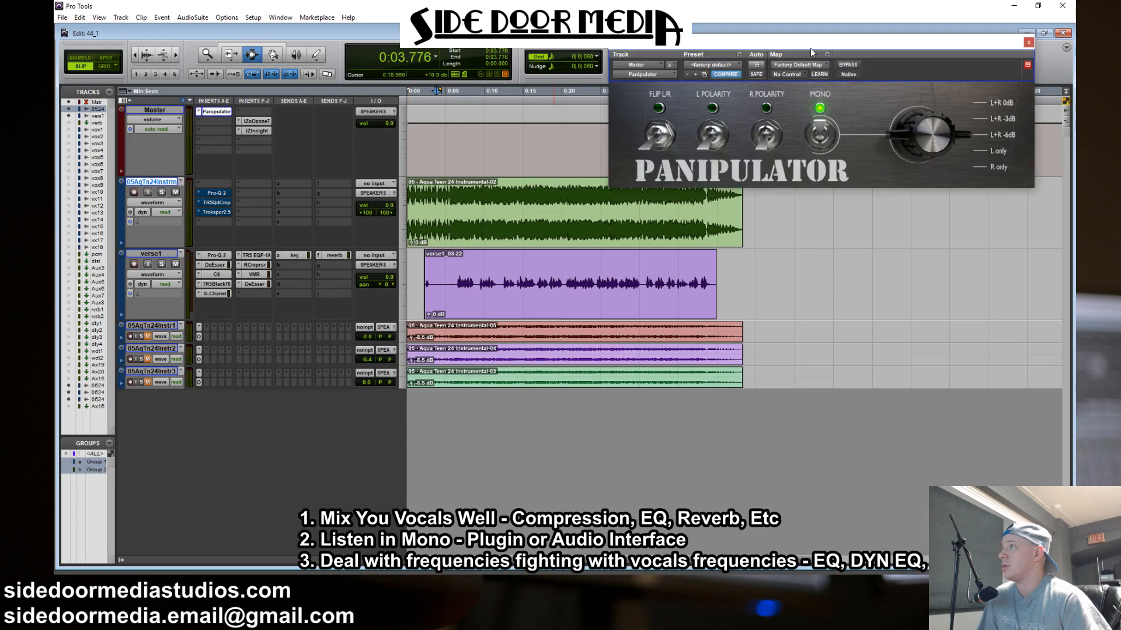
pyautogui.moveTo(811, 47); pyautogui.dragTo(810, 10)
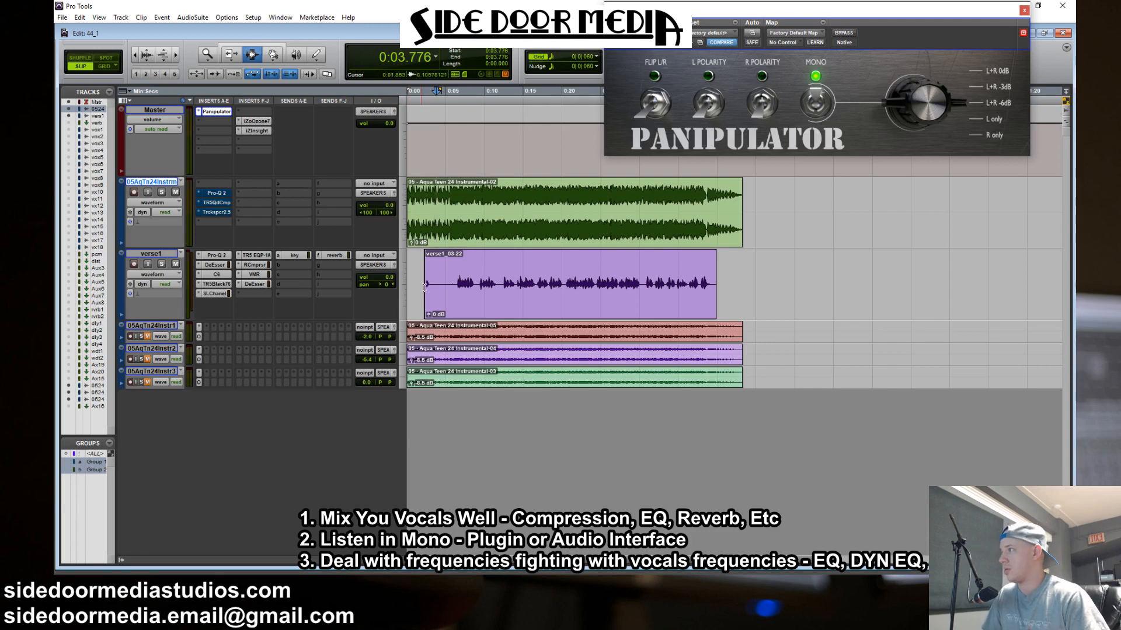
pyautogui.moveTo(452, 289); pyautogui.dragTo(711, 305)
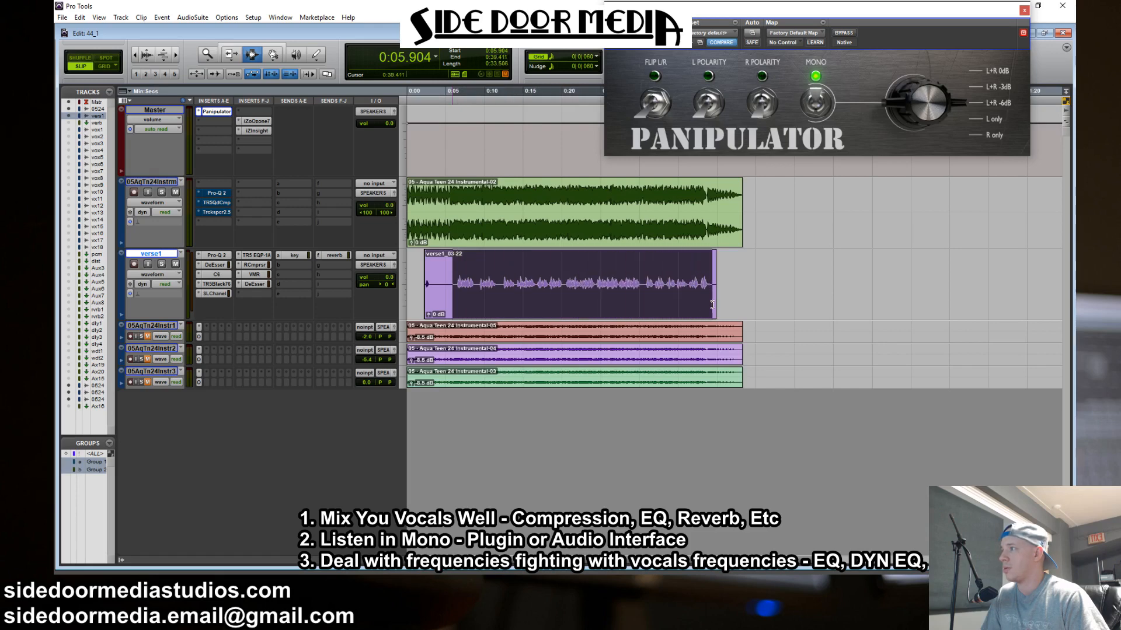
pyautogui.press('space')
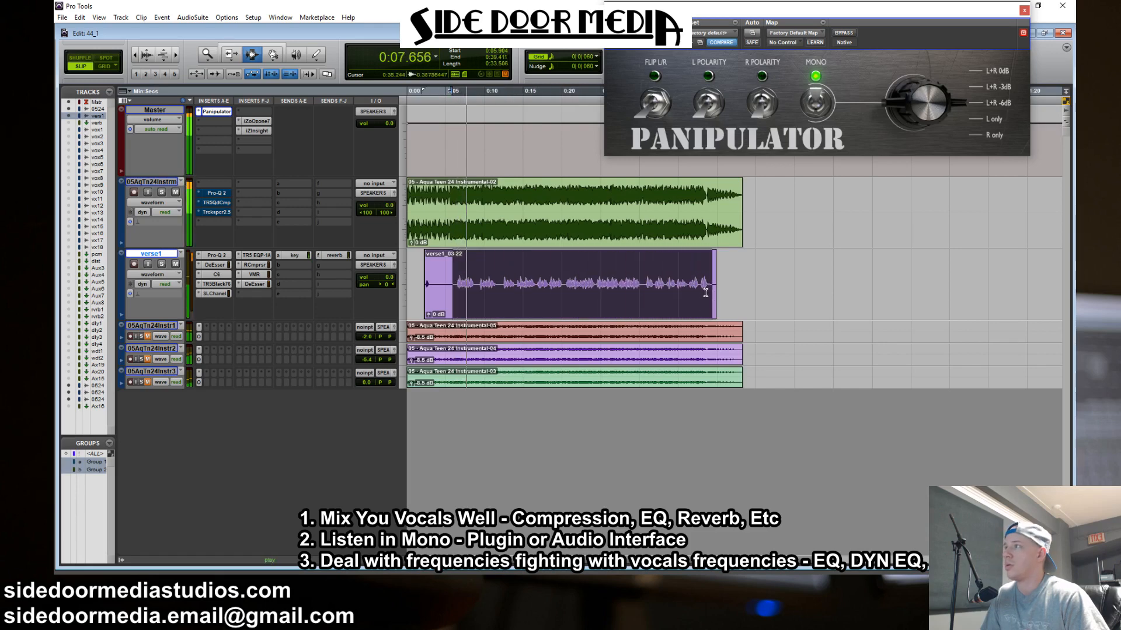
# Lower the instrumental clip's gain to -8.5 dB during playback, and switch off Mono in Panipulator
pyautogui.click(411, 243)
pyautogui.moveTo(410, 243); pyautogui.dragTo(411, 244)
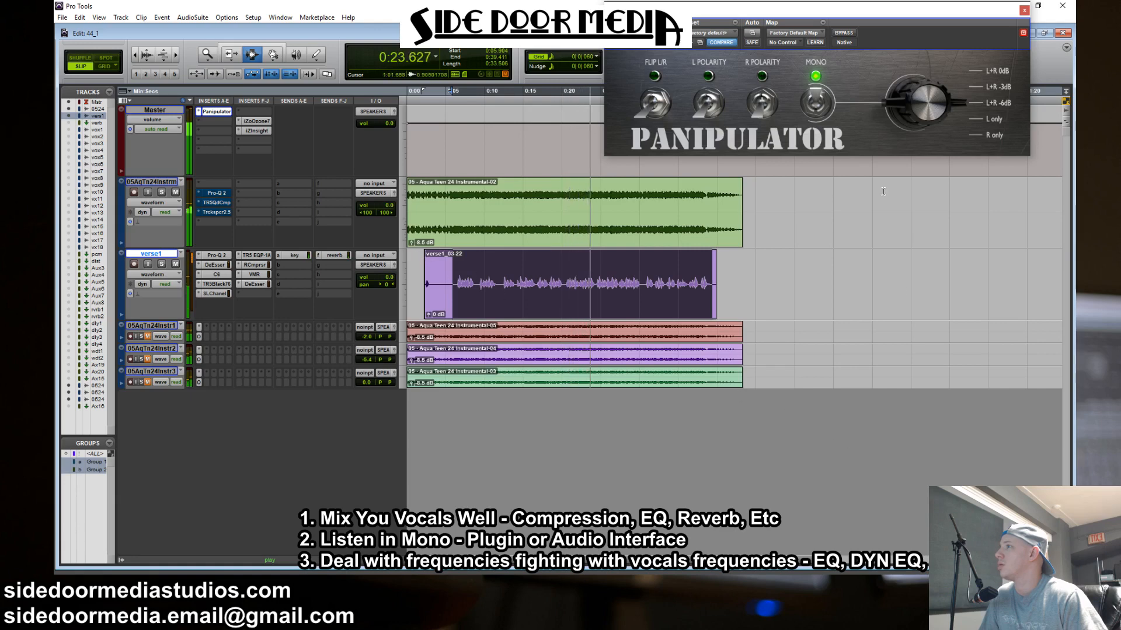
pyautogui.click(826, 111)
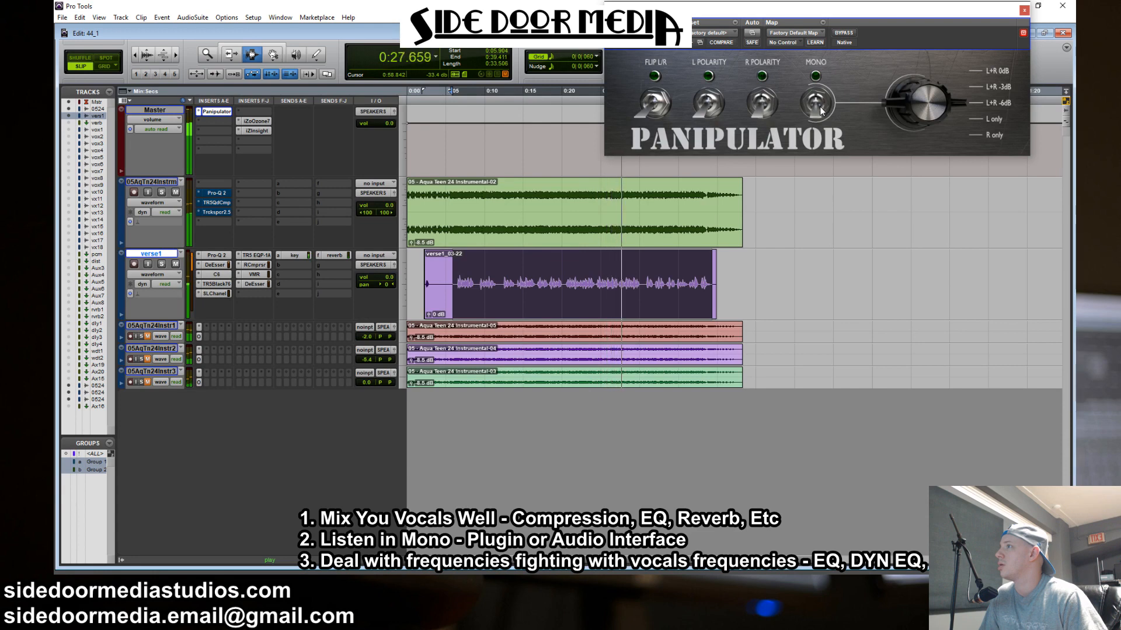
# Check the playback once more in mono with Panipulator, and remove the plug-in from the Master track
pyautogui.click(822, 112)
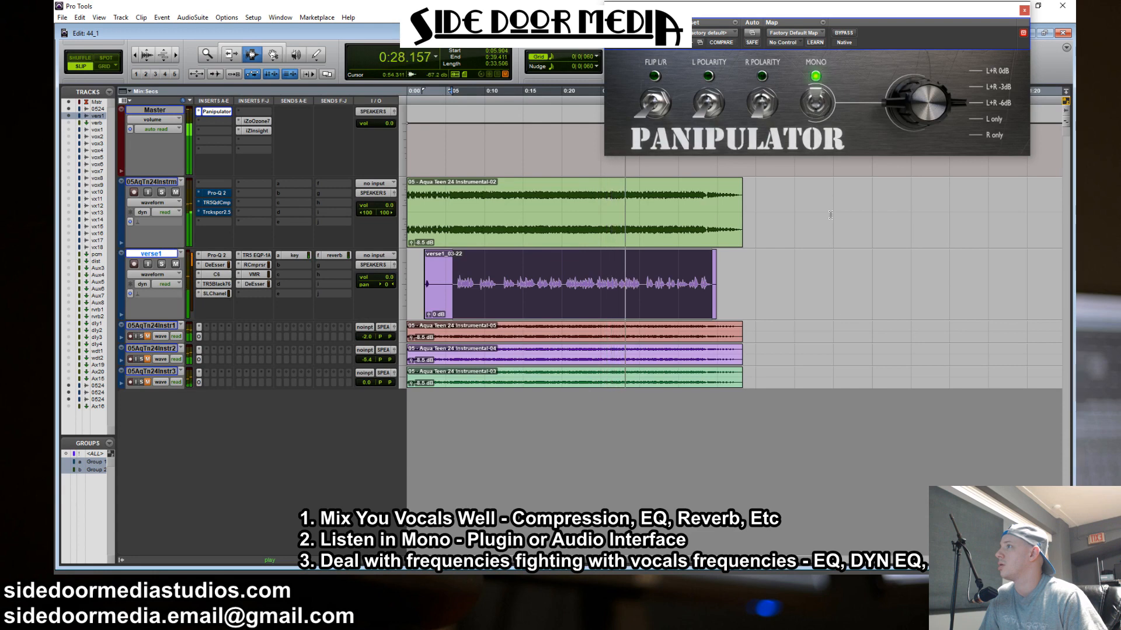
pyautogui.click(756, 288)
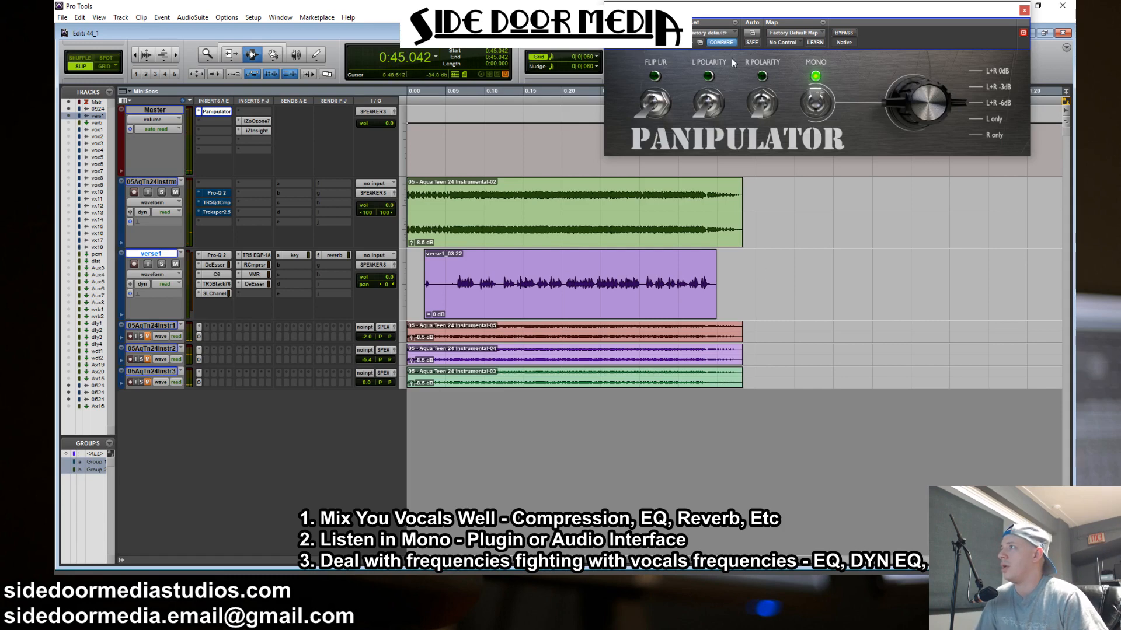
pyautogui.click(642, 43)
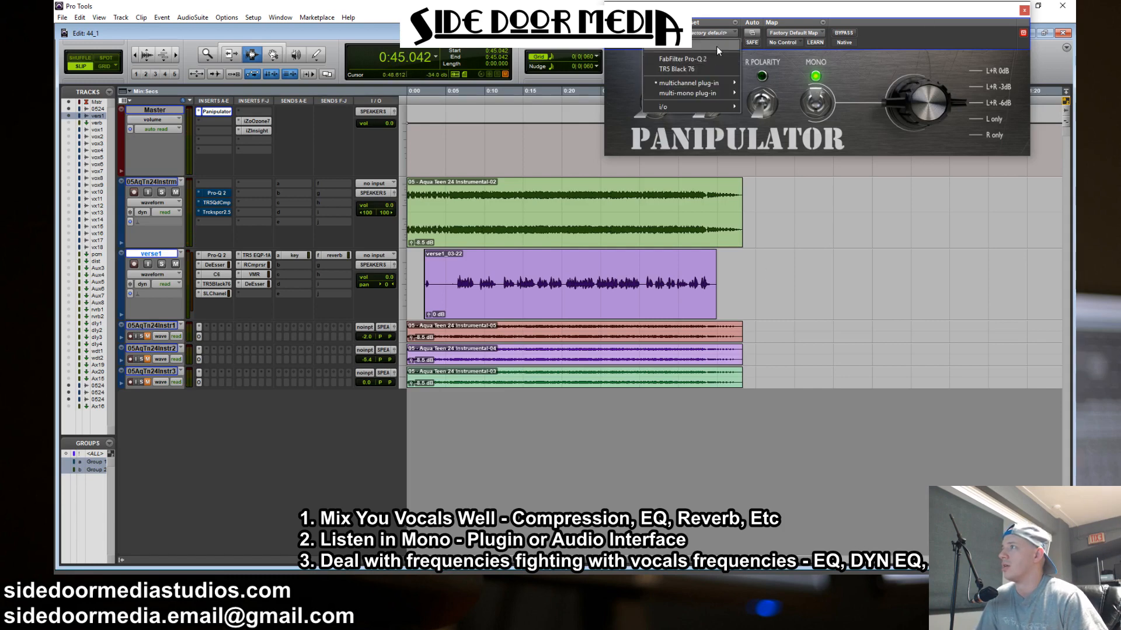
pyautogui.click(654, 44)
pyautogui.click(840, 10)
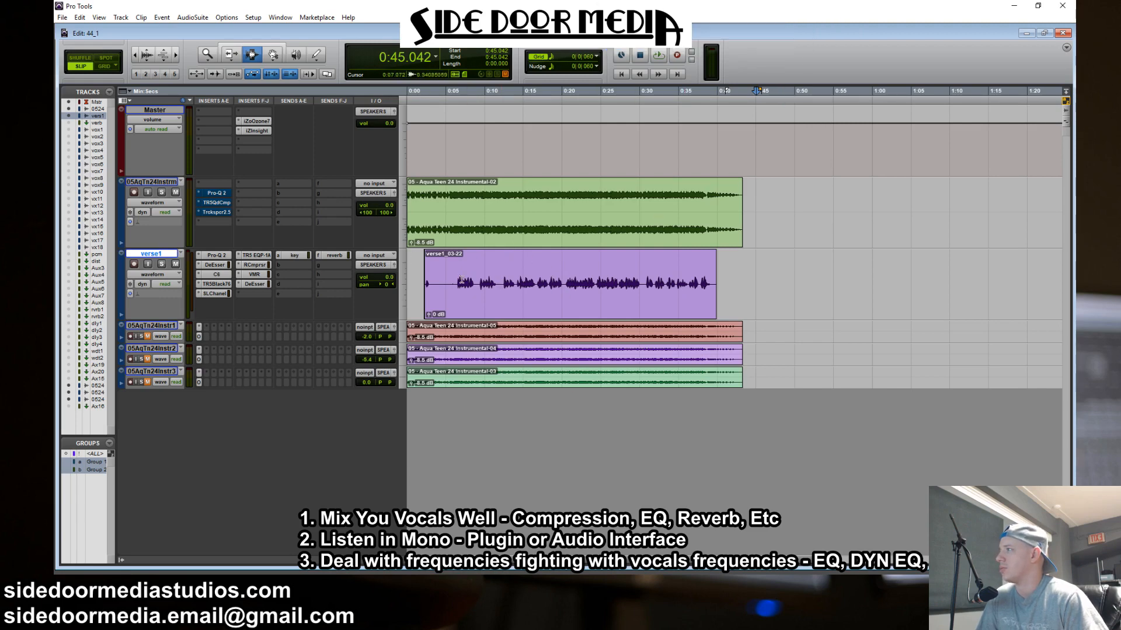
pyautogui.moveTo(457, 282); pyautogui.dragTo(485, 282)
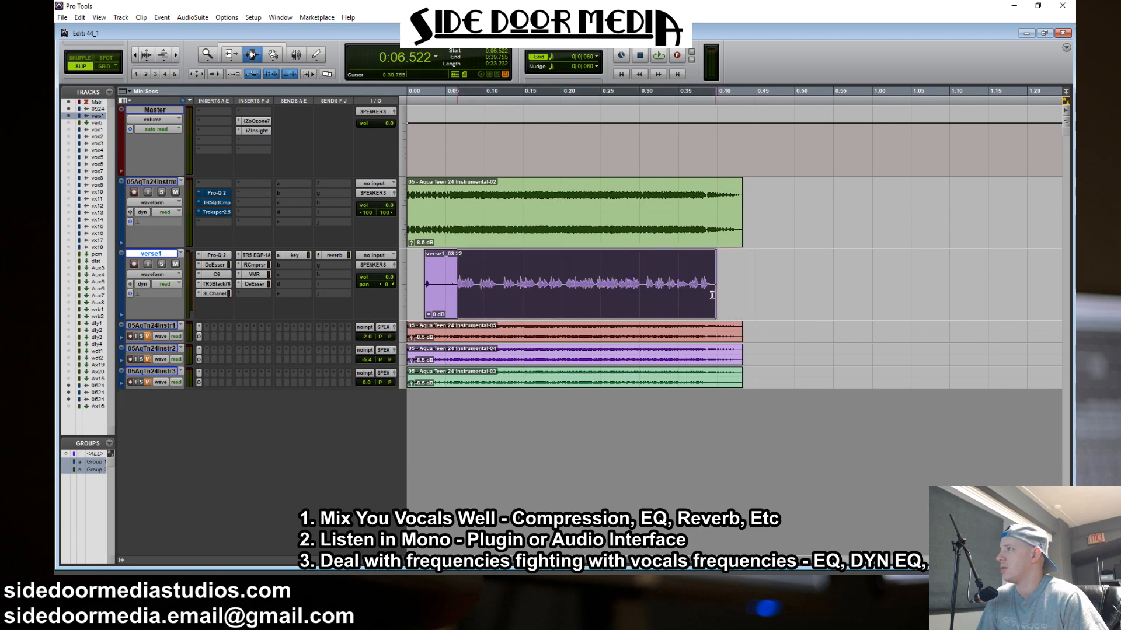
pyautogui.click(641, 284)
pyautogui.moveTo(641, 285); pyautogui.dragTo(699, 285)
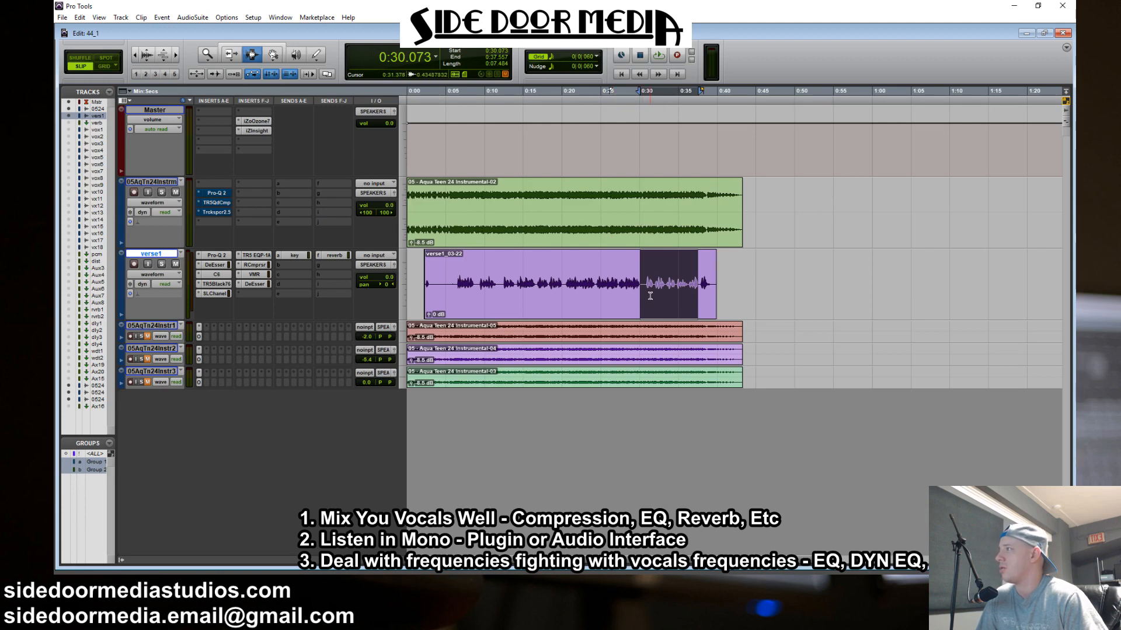
pyautogui.moveTo(642, 280); pyautogui.dragTo(789, 281)
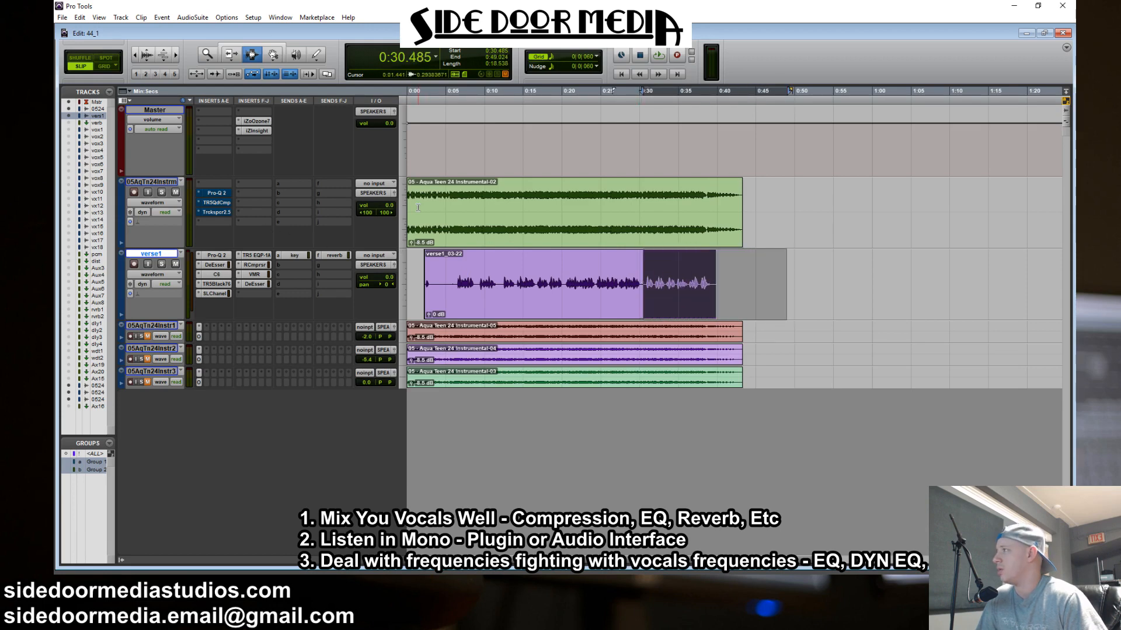
# Play the verse from about 0:06.3 with the instrumental track's Pro-Q 2 bypassed and active to compare the mid/side EQ, leaving it bypassed
pyautogui.click(217, 193)
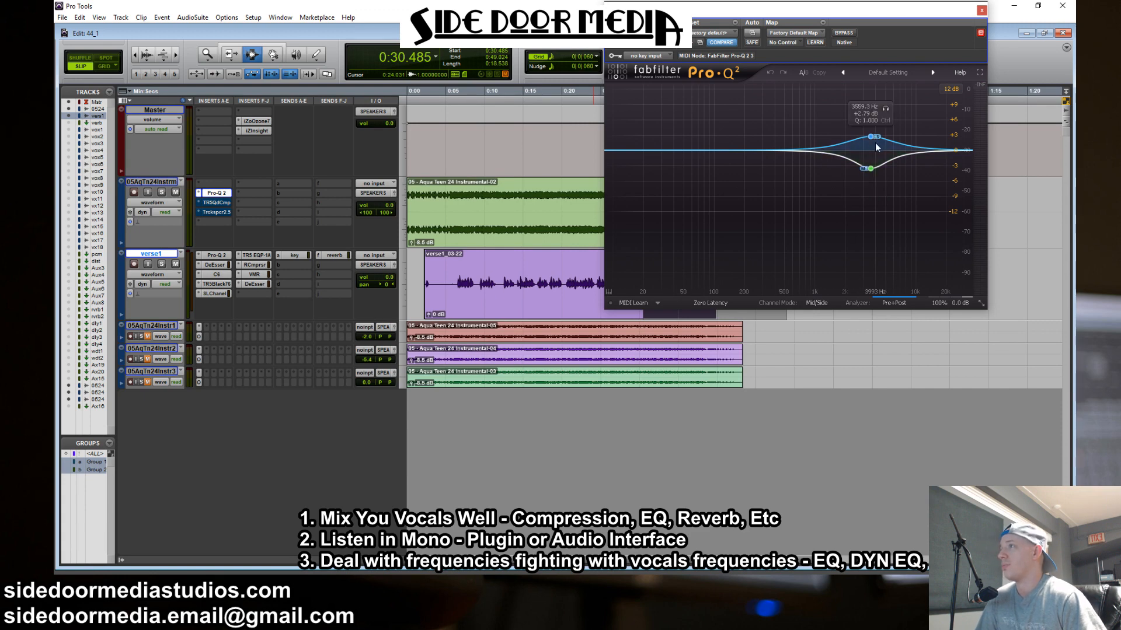
pyautogui.moveTo(784, 11); pyautogui.dragTo(836, 22)
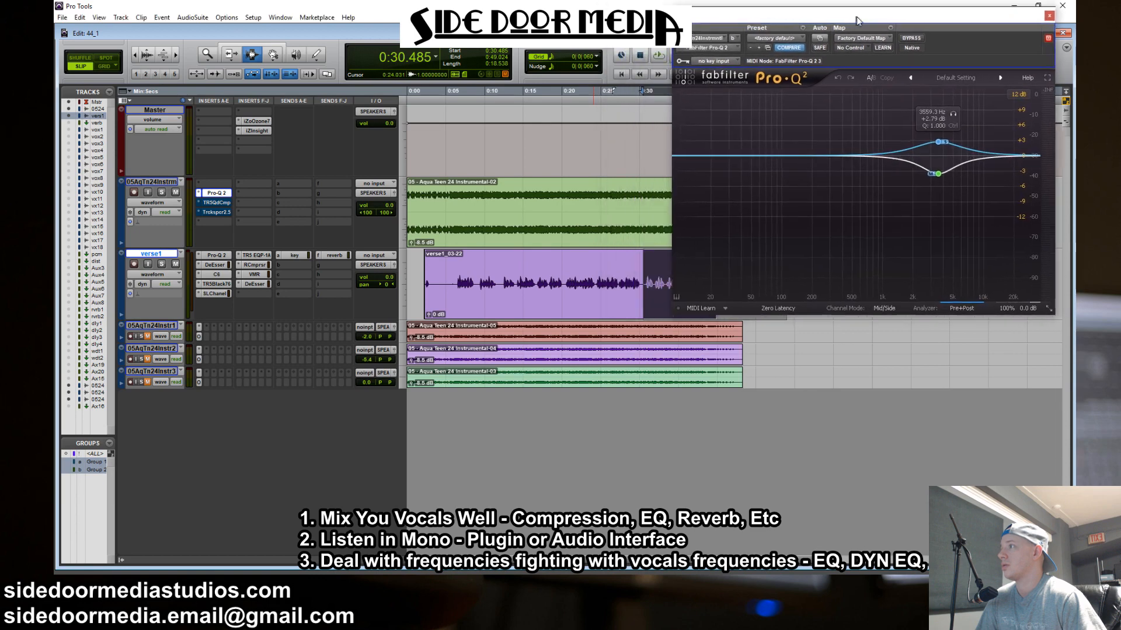
pyautogui.click(895, 44)
pyautogui.press('space')
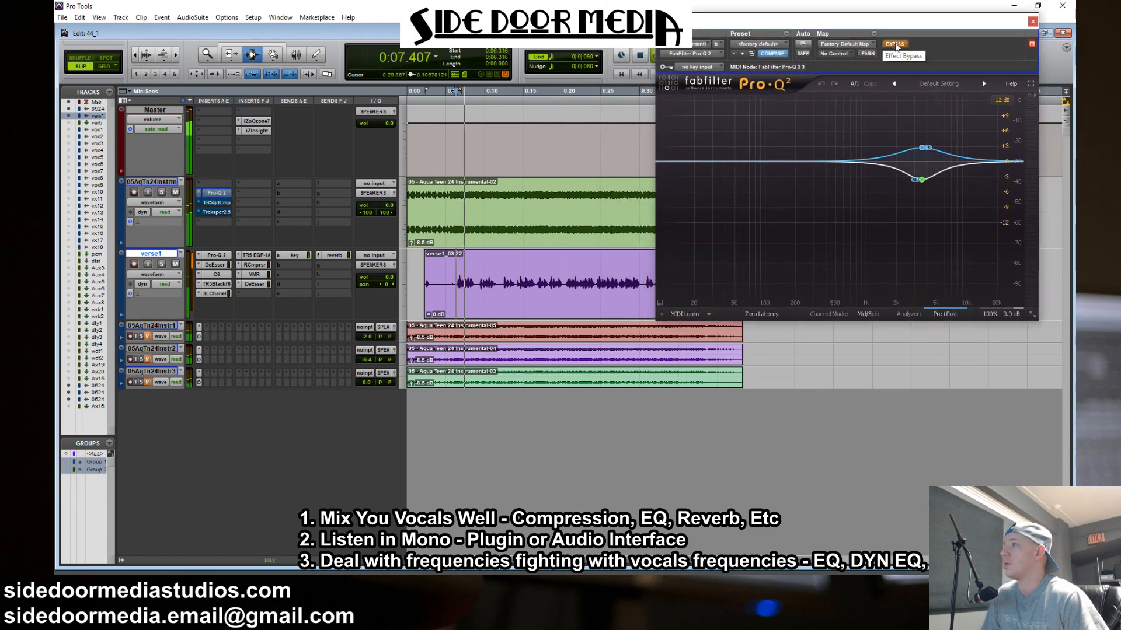
pyautogui.click(895, 44)
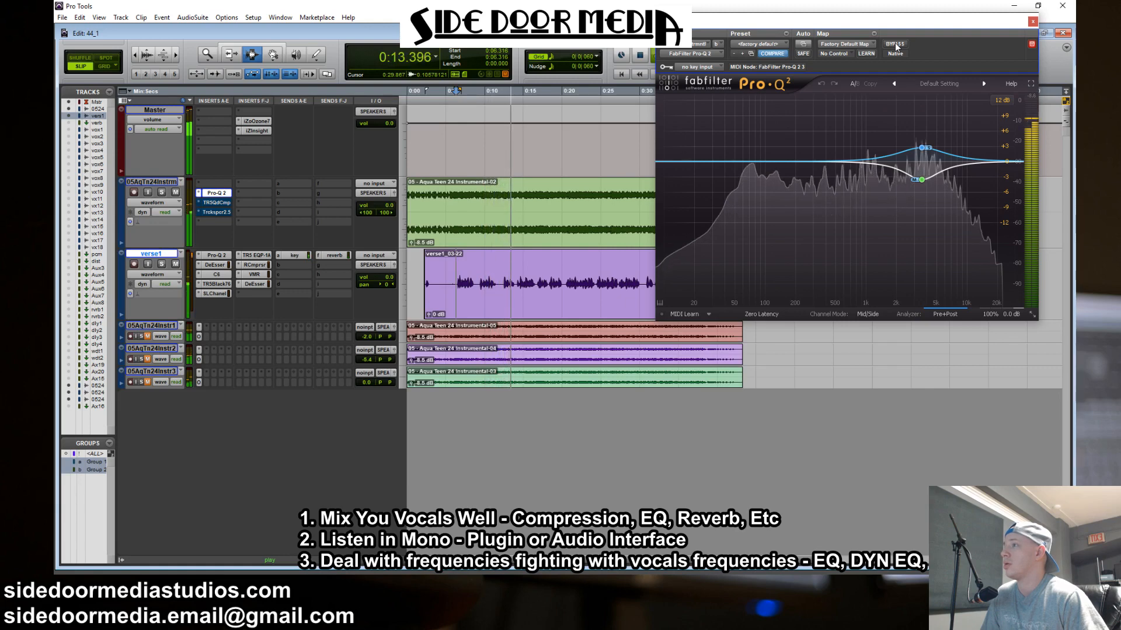
pyautogui.click(895, 44)
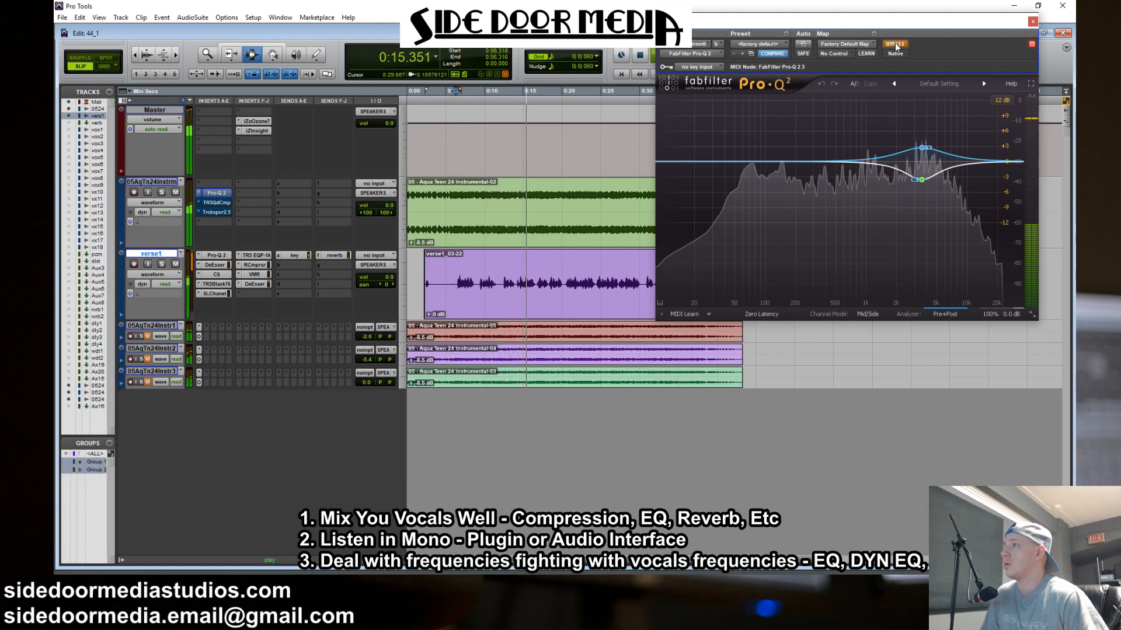
pyautogui.press('space')
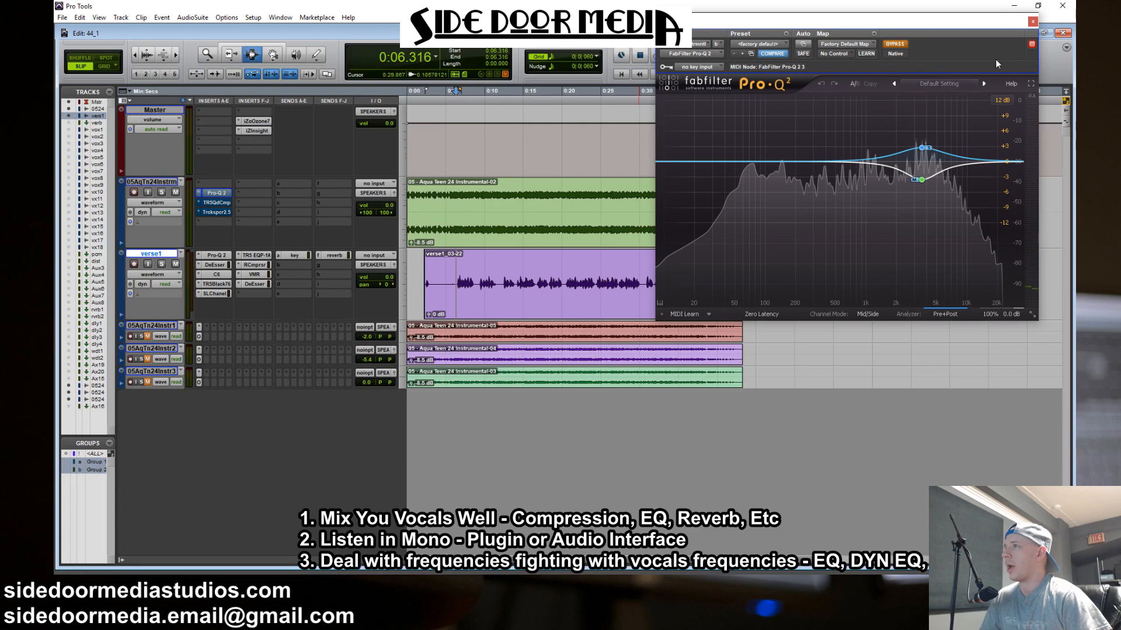
pyautogui.click(1032, 22)
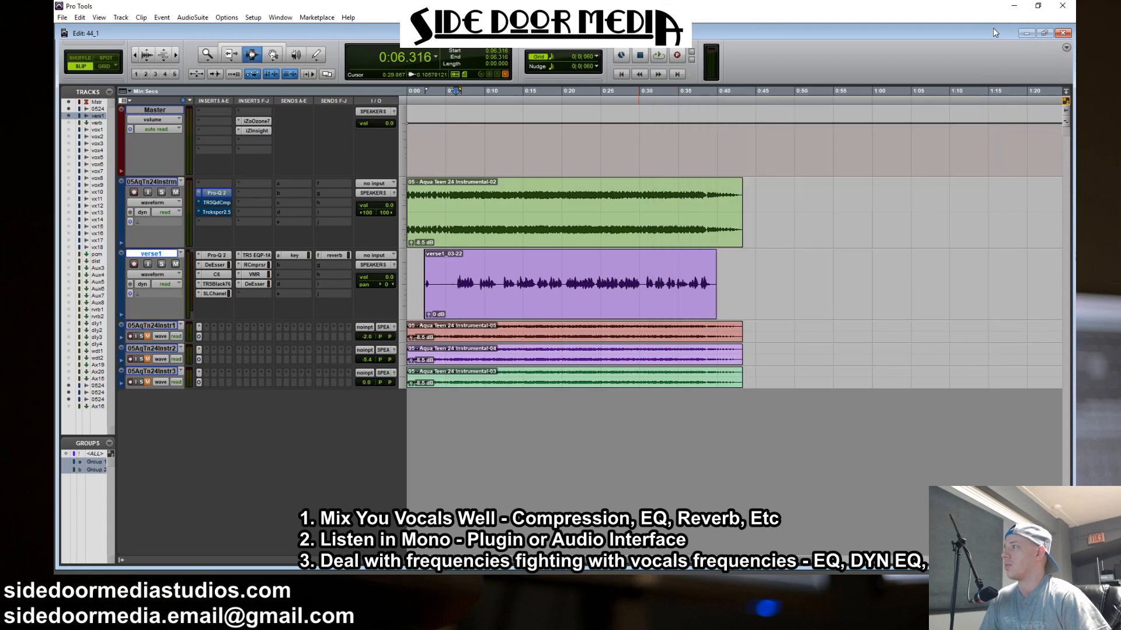
# Play the verse from about 0:06.5 to 0:24.1, comparing the instrumental's T-RackS Quad Compressor active and bypassed, and leave it bypassed
pyautogui.click(217, 202)
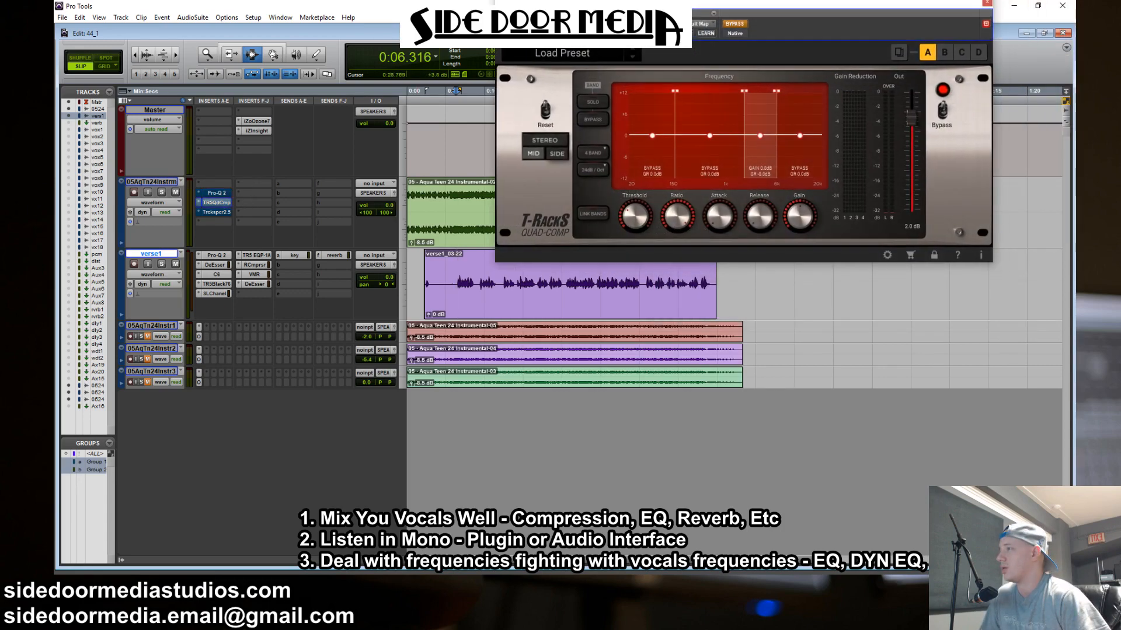
pyautogui.moveTo(634, 31)
pyautogui.mouseDown()
pyautogui.moveTo(647, 31)
pyautogui.moveTo(636, 25)
pyautogui.mouseUp()
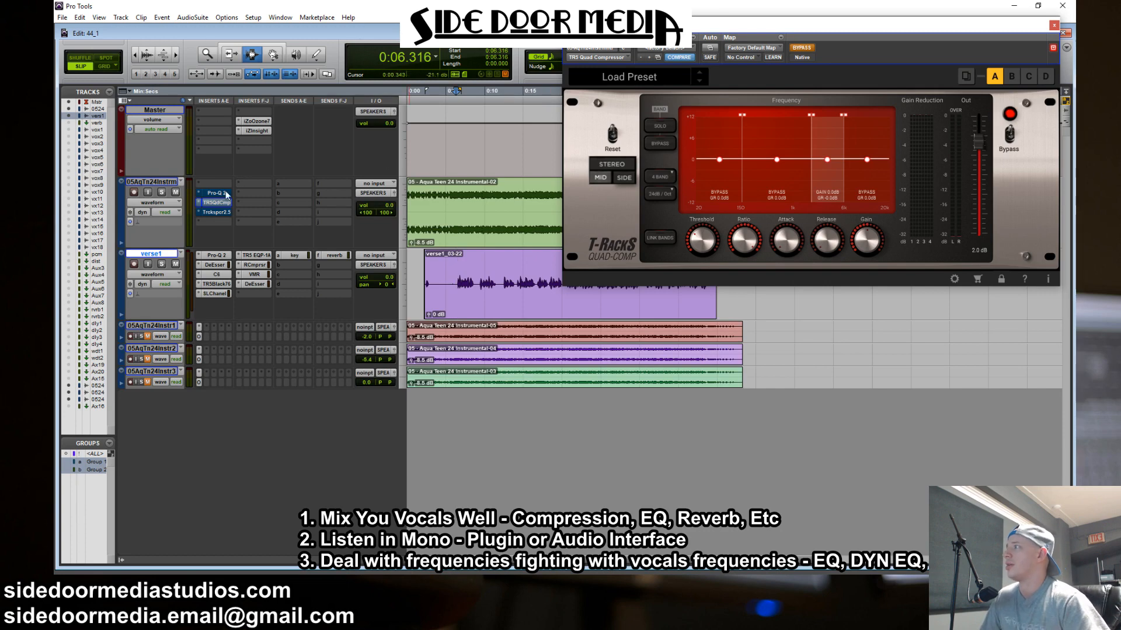
pyautogui.moveTo(459, 314); pyautogui.dragTo(593, 314)
pyautogui.press('space')
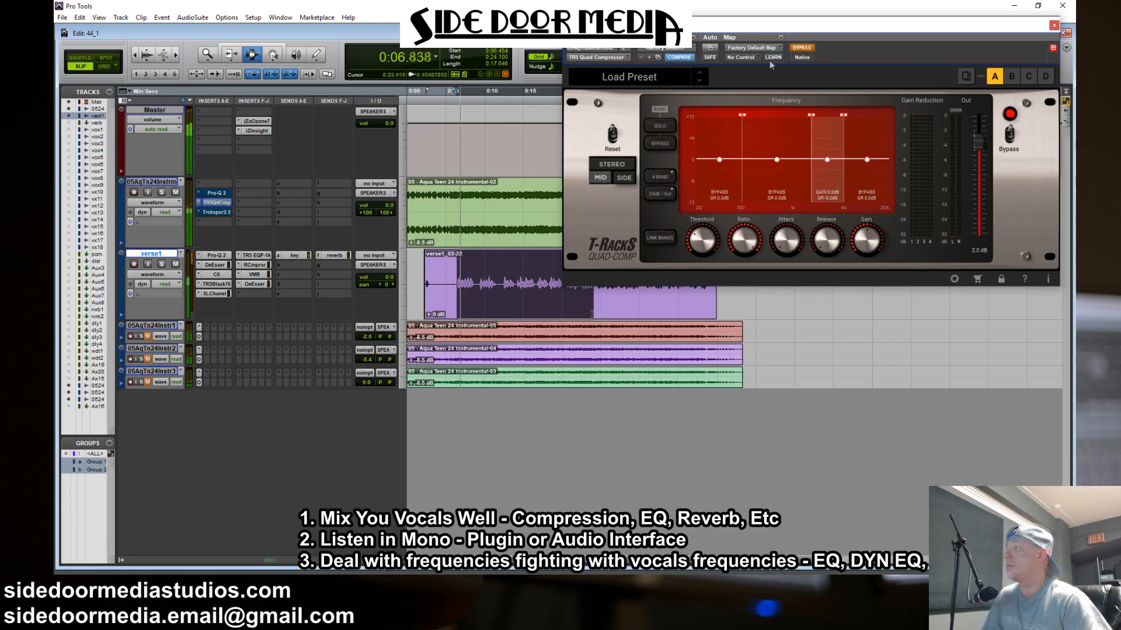
pyautogui.click(802, 49)
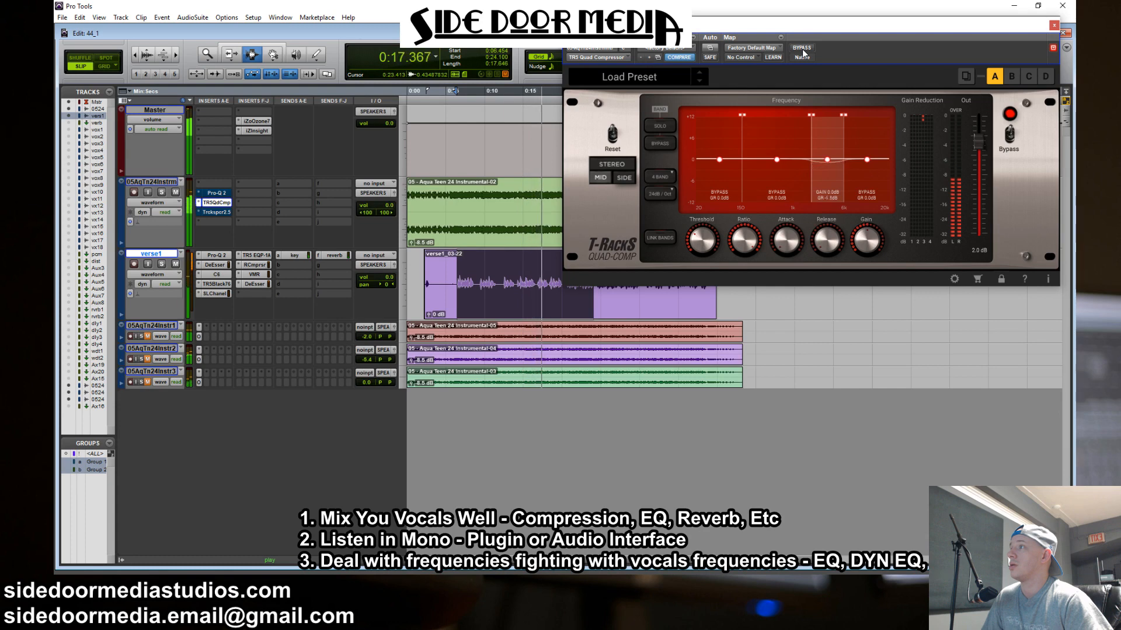
pyautogui.click(802, 47)
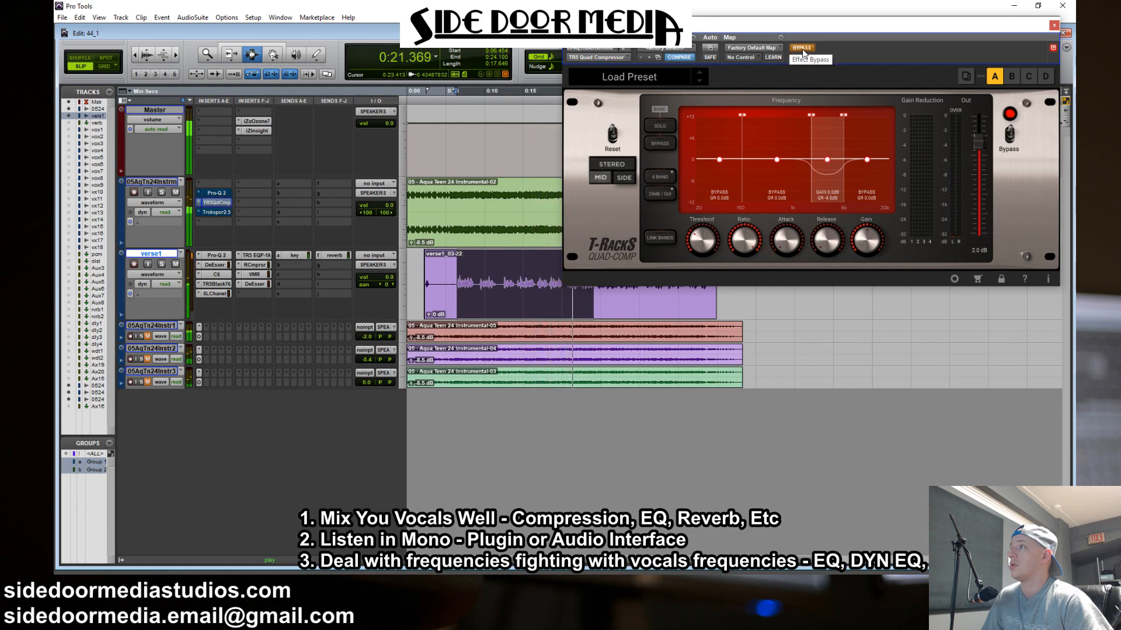
pyautogui.press('space')
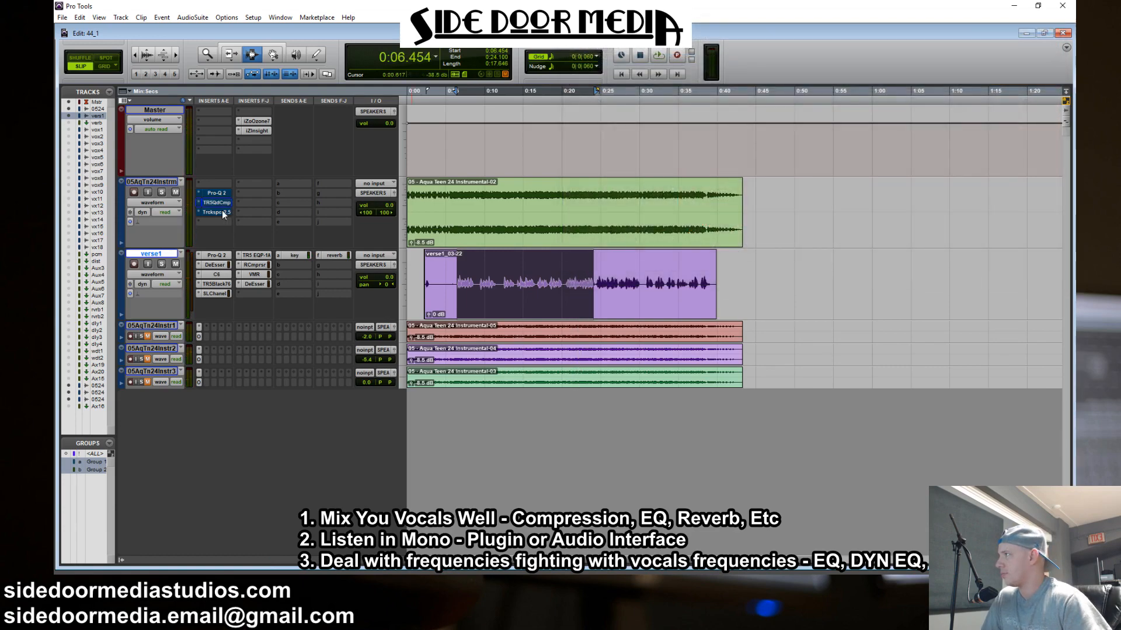
# Open Trackspacer on the instrumental track and inspect the verse1 track's key send that feeds its sidechain
pyautogui.click(217, 212)
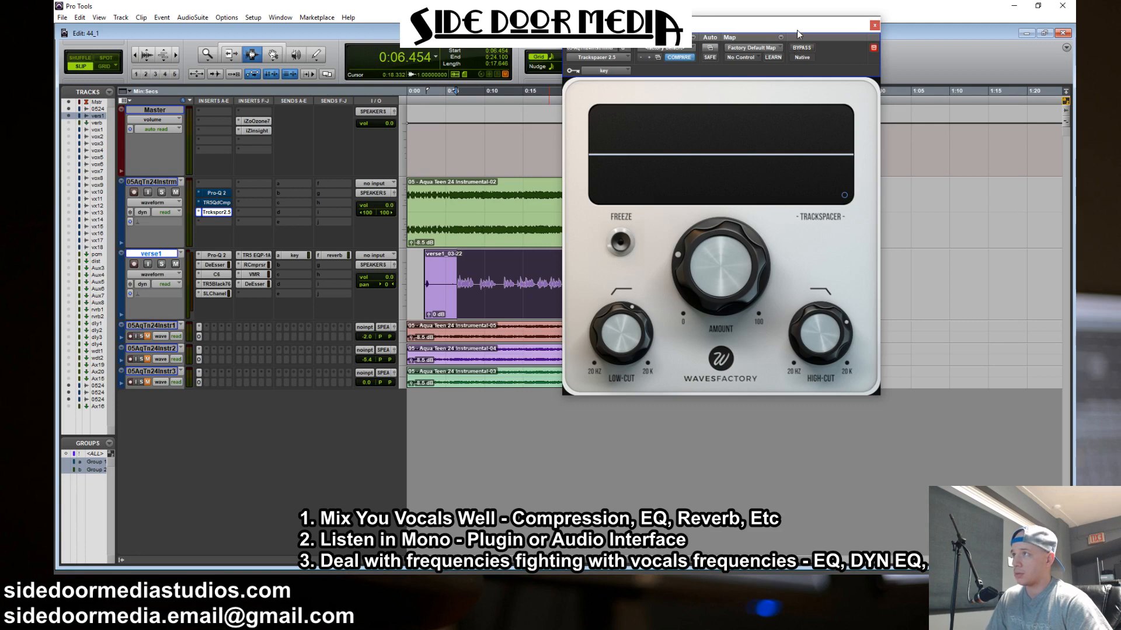
pyautogui.moveTo(798, 28); pyautogui.dragTo(928, 20)
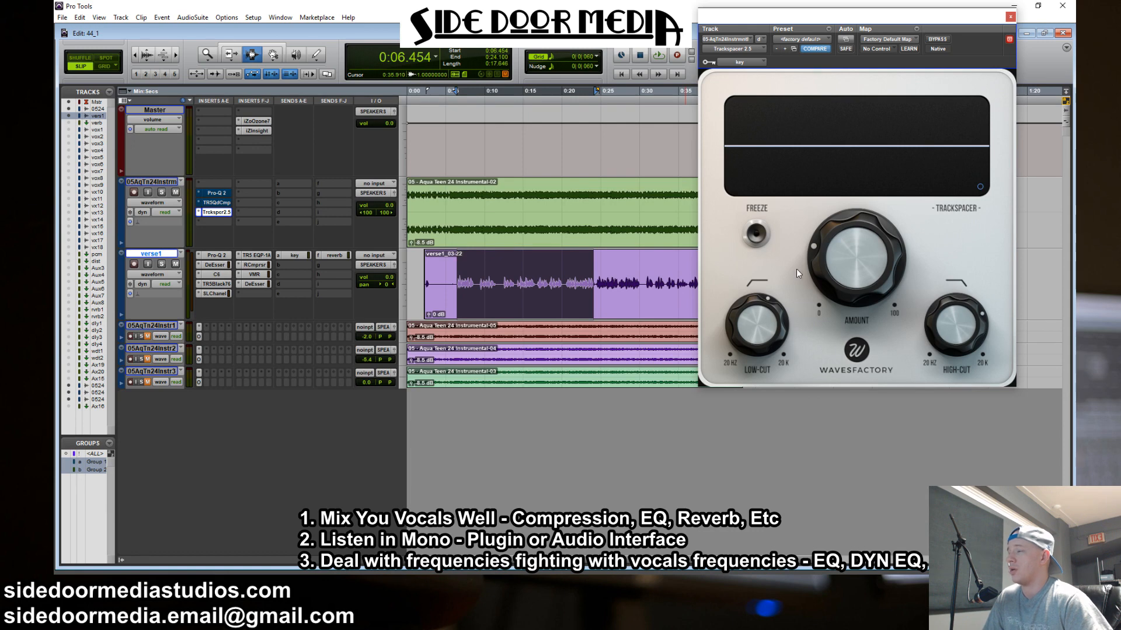
pyautogui.moveTo(783, 315)
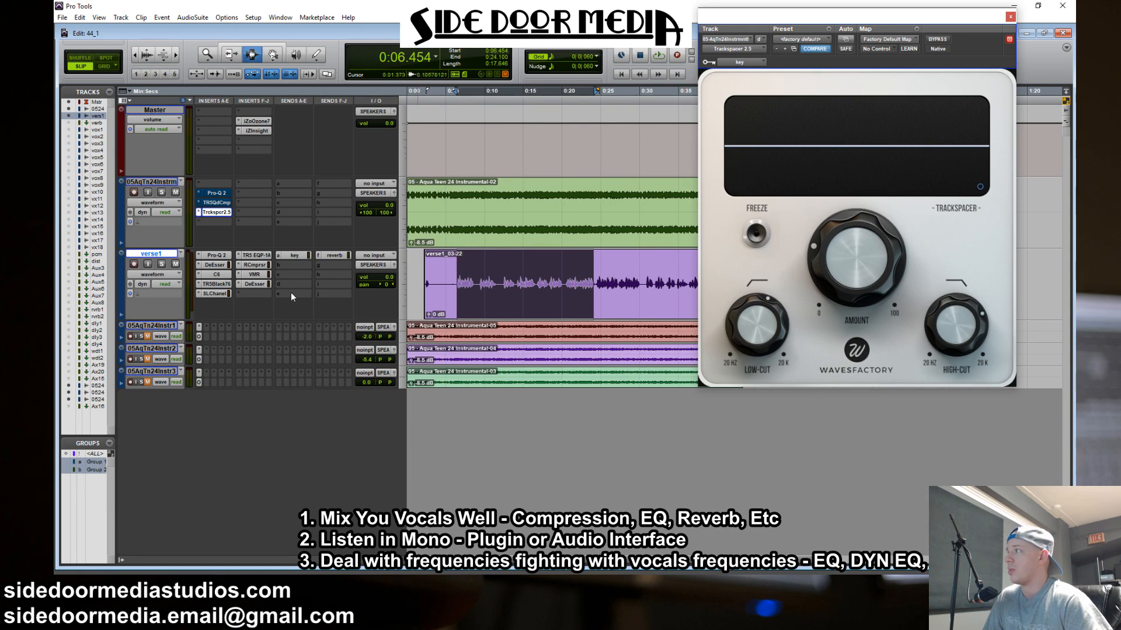
pyautogui.click(294, 256)
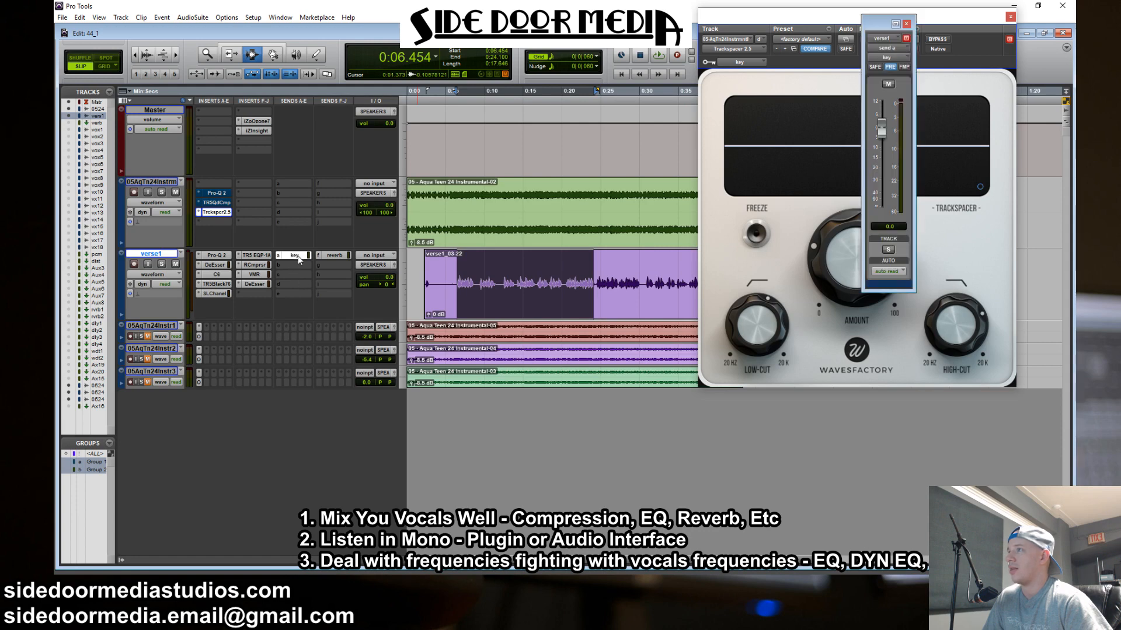
pyautogui.click(298, 256)
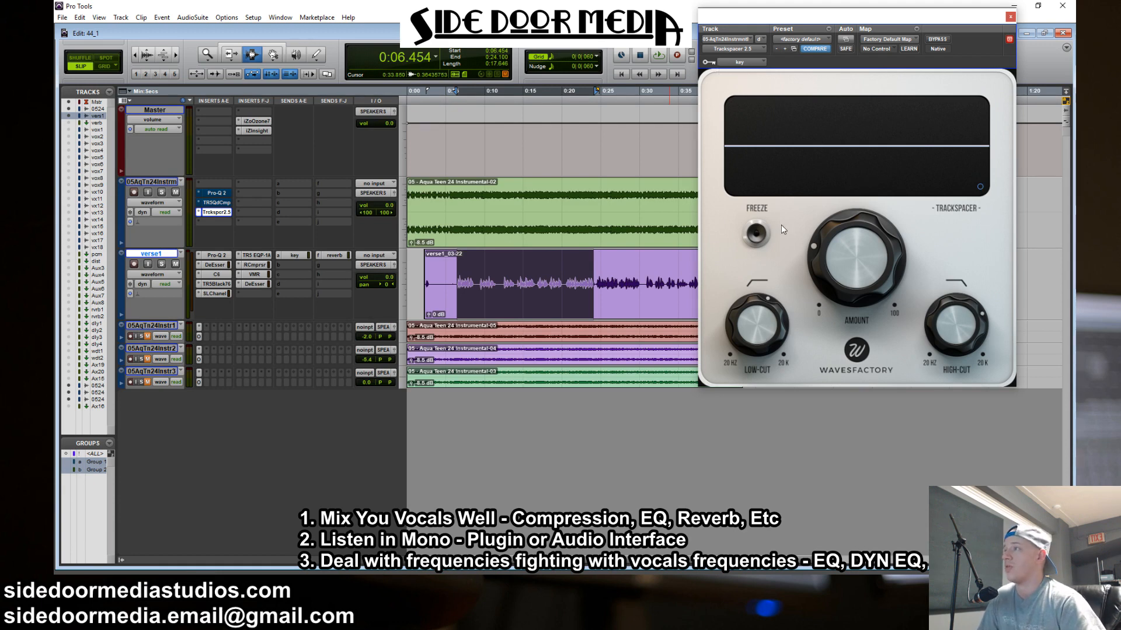
# Examine the M/S option in Trackspacer's Advanced Panel, and its low-cut, high-cut and amount settings
pyautogui.click(980, 188)
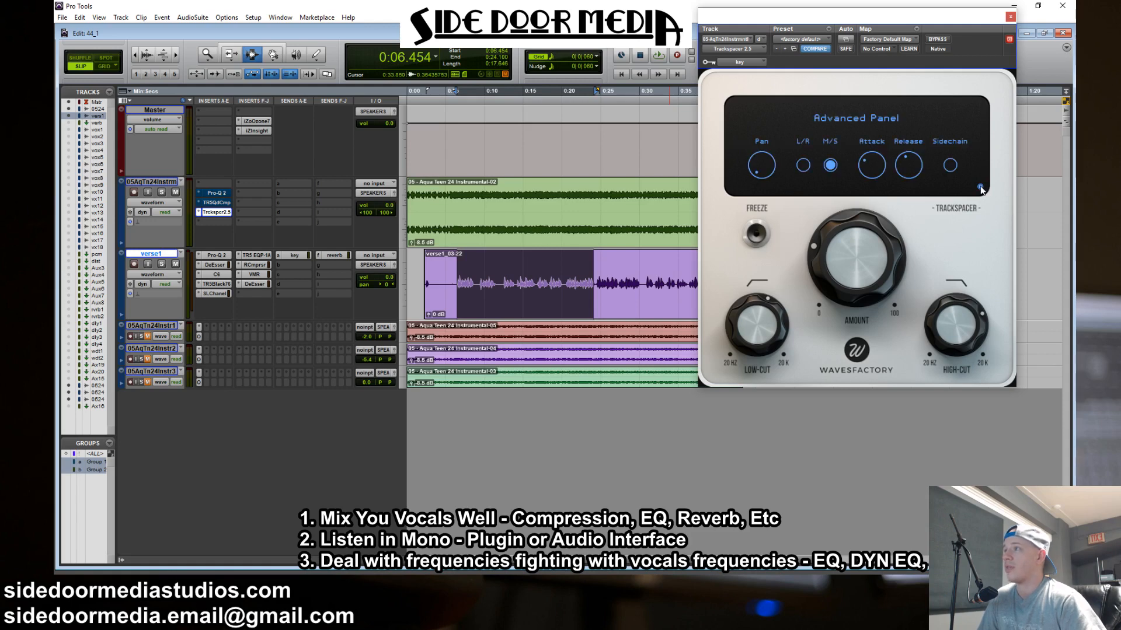
pyautogui.click(832, 167)
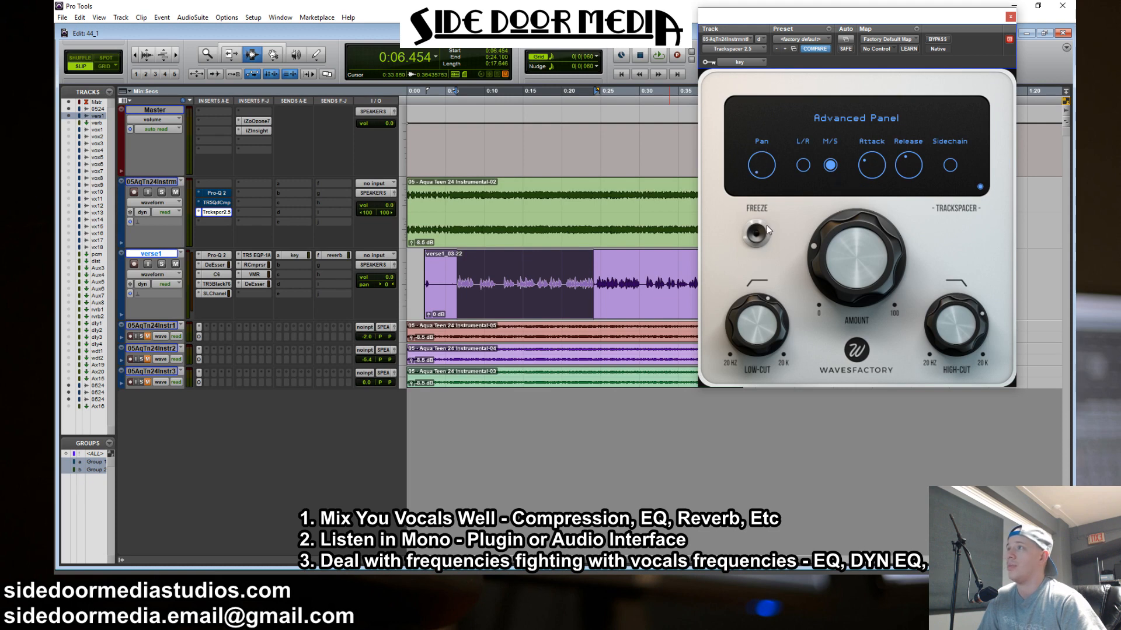
pyautogui.moveTo(918, 170)
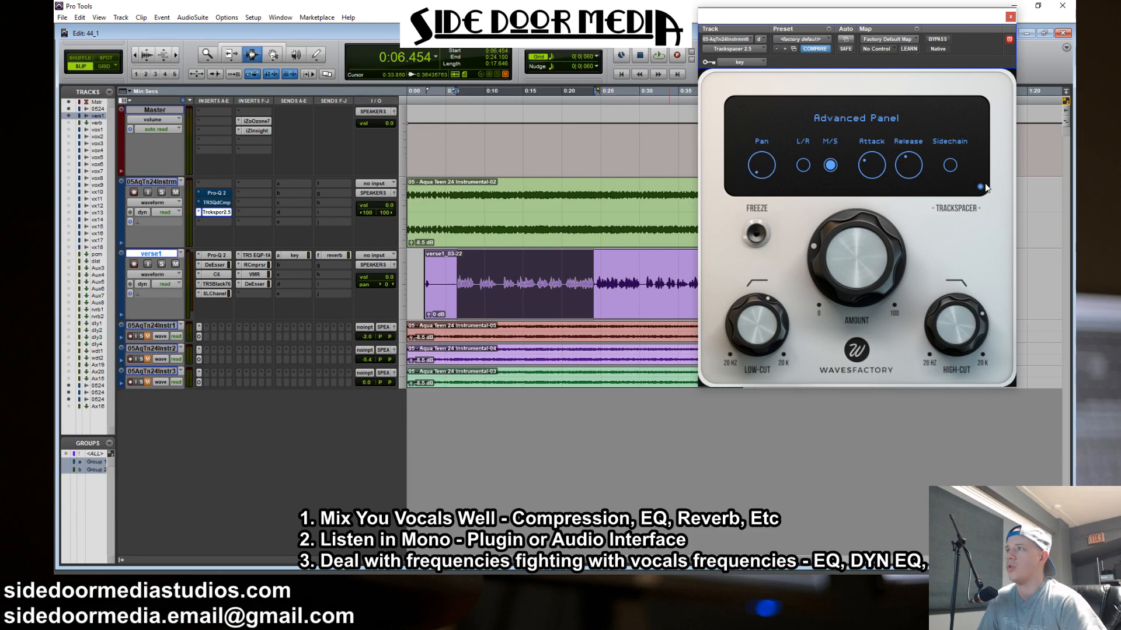
pyautogui.click(981, 188)
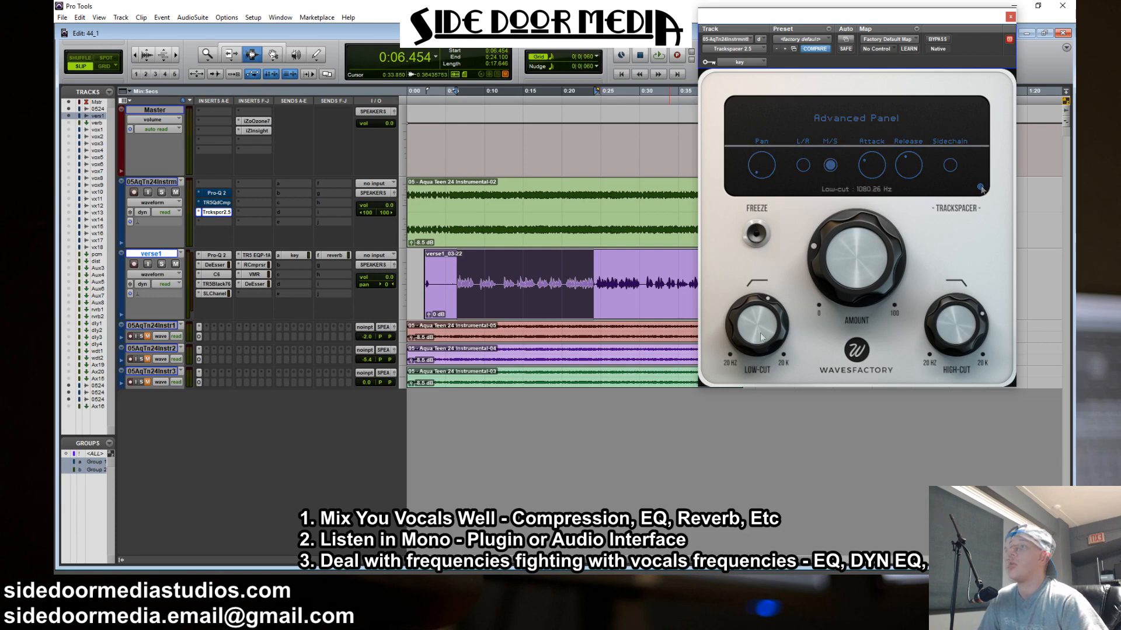
pyautogui.moveTo(761, 337)
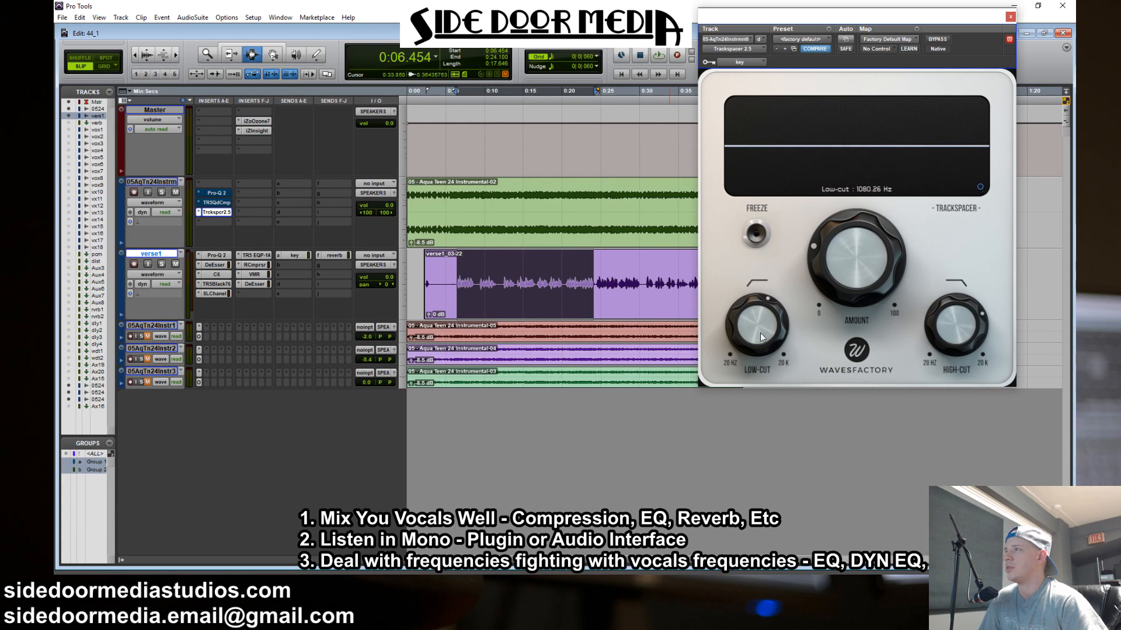
pyautogui.moveTo(934, 345)
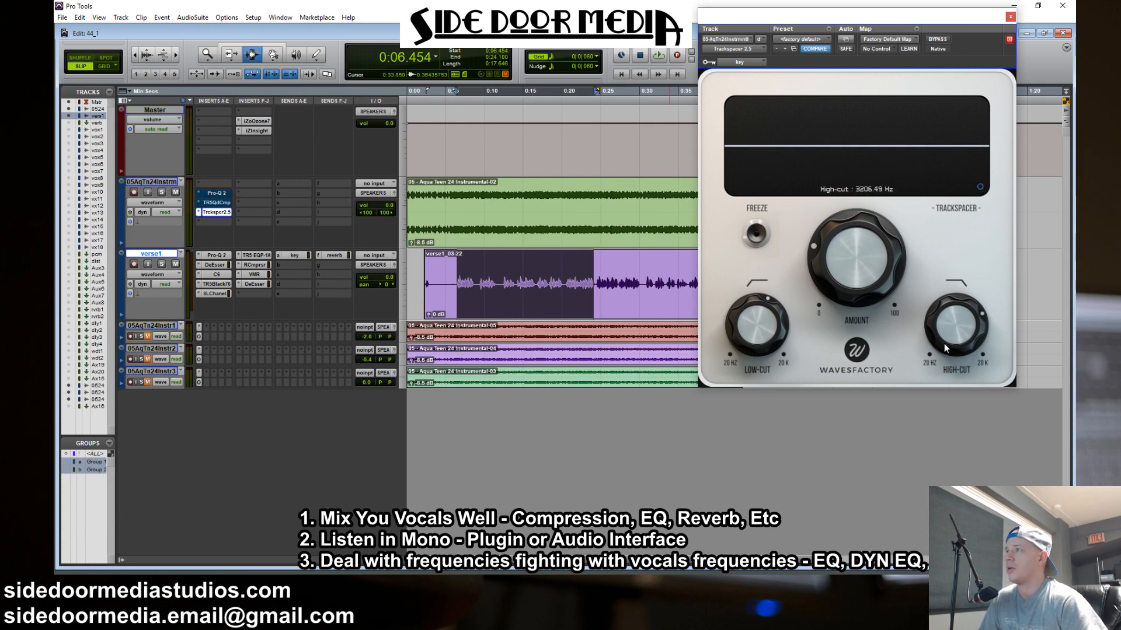
pyautogui.moveTo(863, 267)
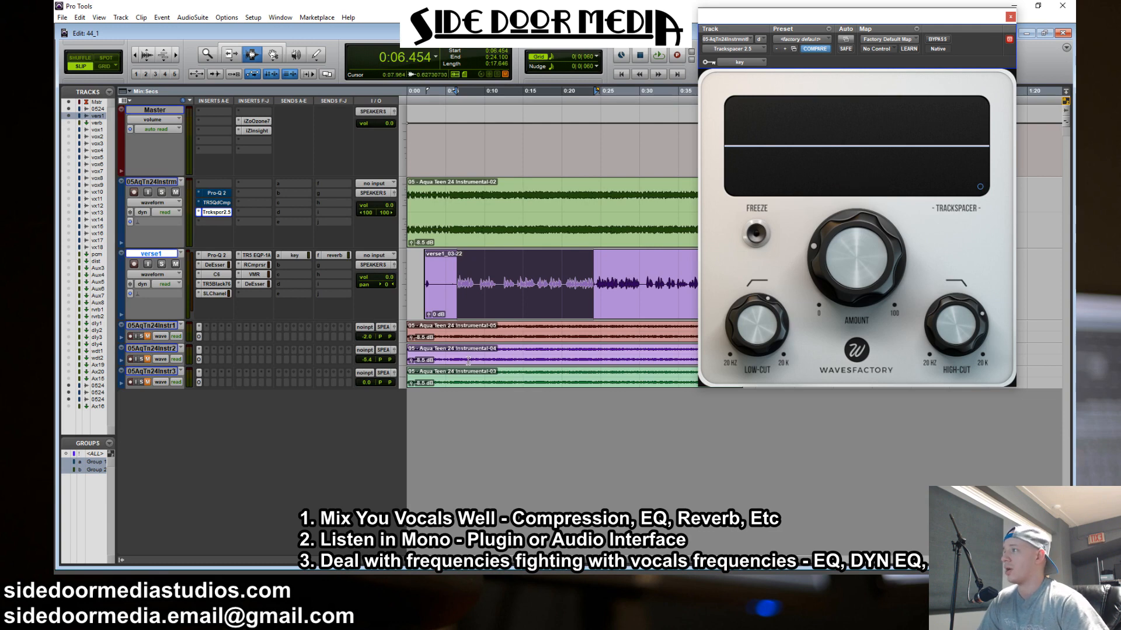
# Play the verse from about 0:05.9 to 0:24.4 with Trackspacer bypassed and active to compare its effect on the instrumental
pyautogui.moveTo(452, 292); pyautogui.dragTo(596, 299)
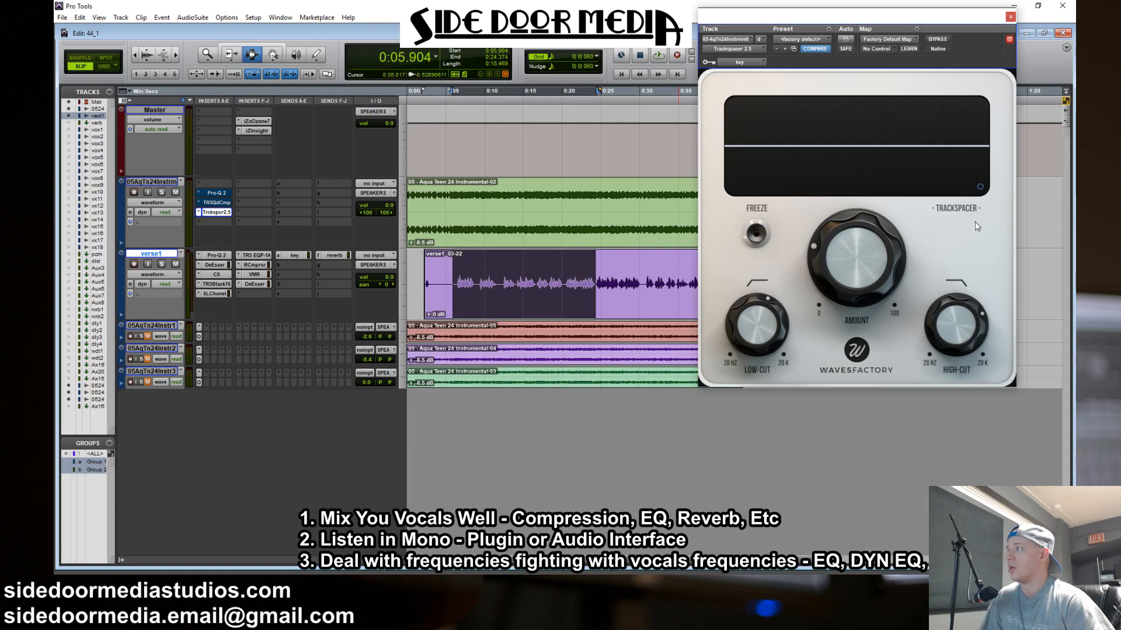
pyautogui.click(938, 39)
pyautogui.press('space')
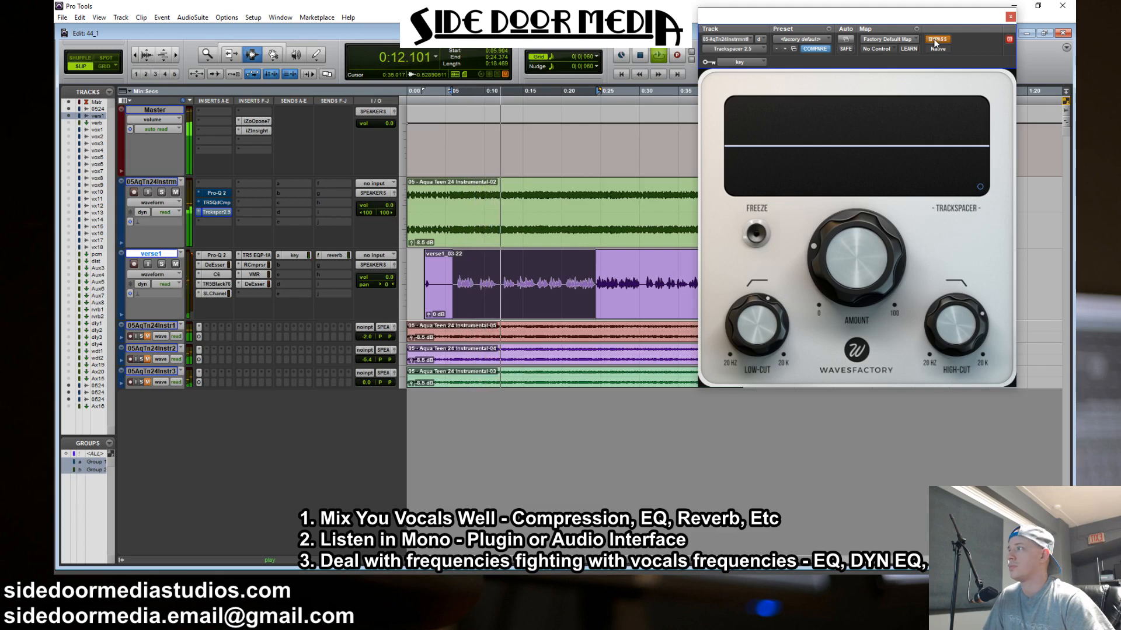
pyautogui.click(934, 39)
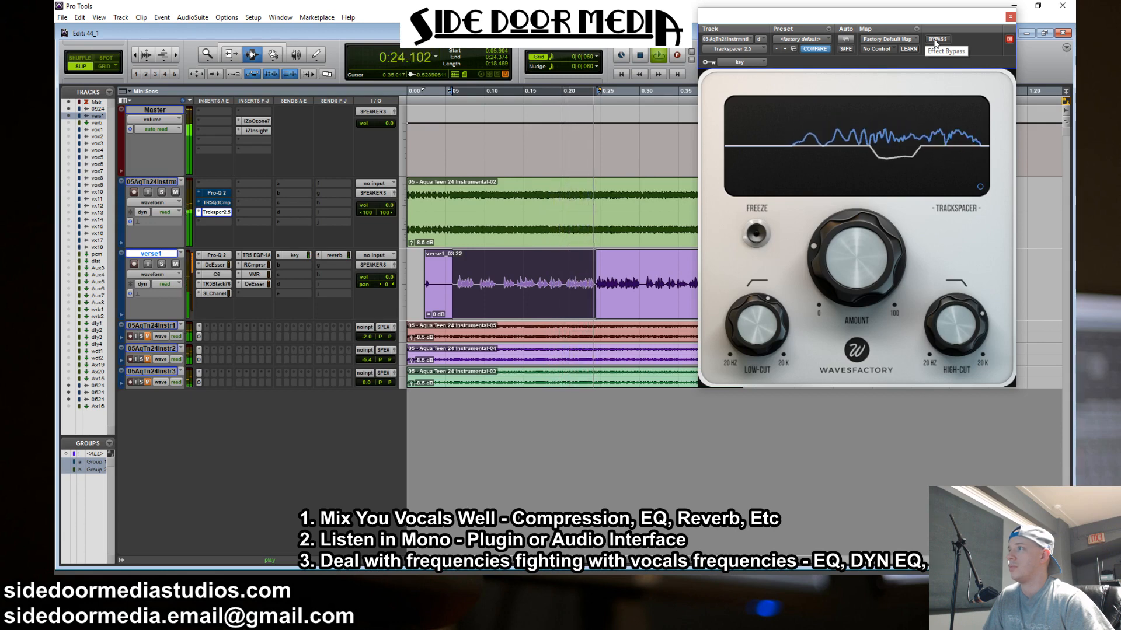
# Close Trackspacer and place the enlarged Instr1, Instr2 and Instr3 tracks between the main instrumental and verse1
pyautogui.press('space')
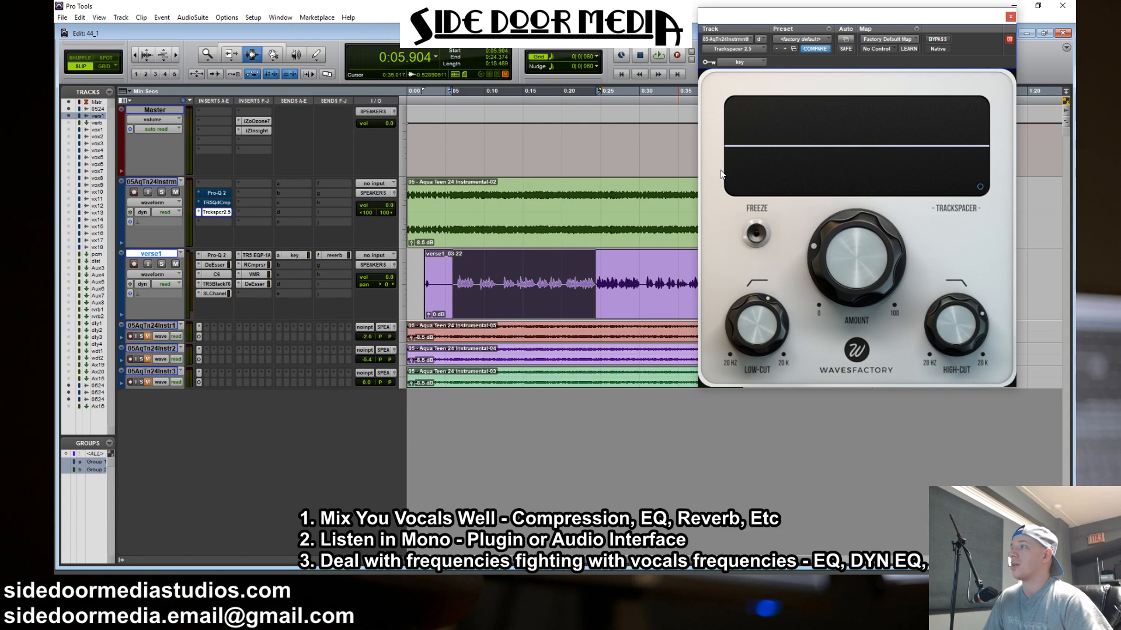
pyautogui.click(1011, 17)
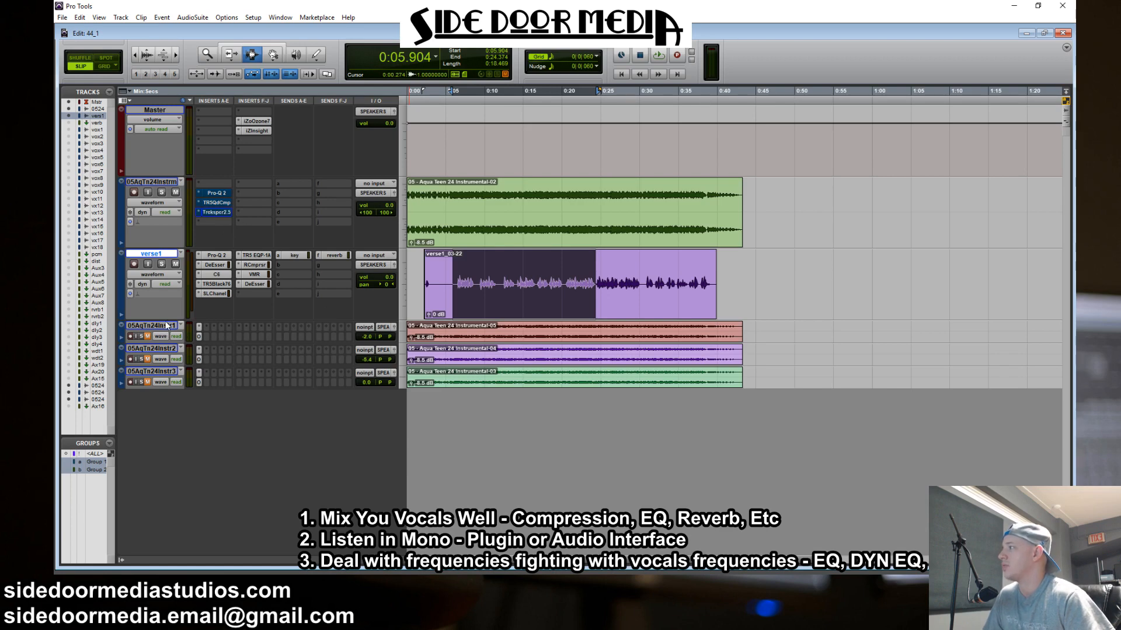
pyautogui.moveTo(161, 388); pyautogui.dragTo(162, 532)
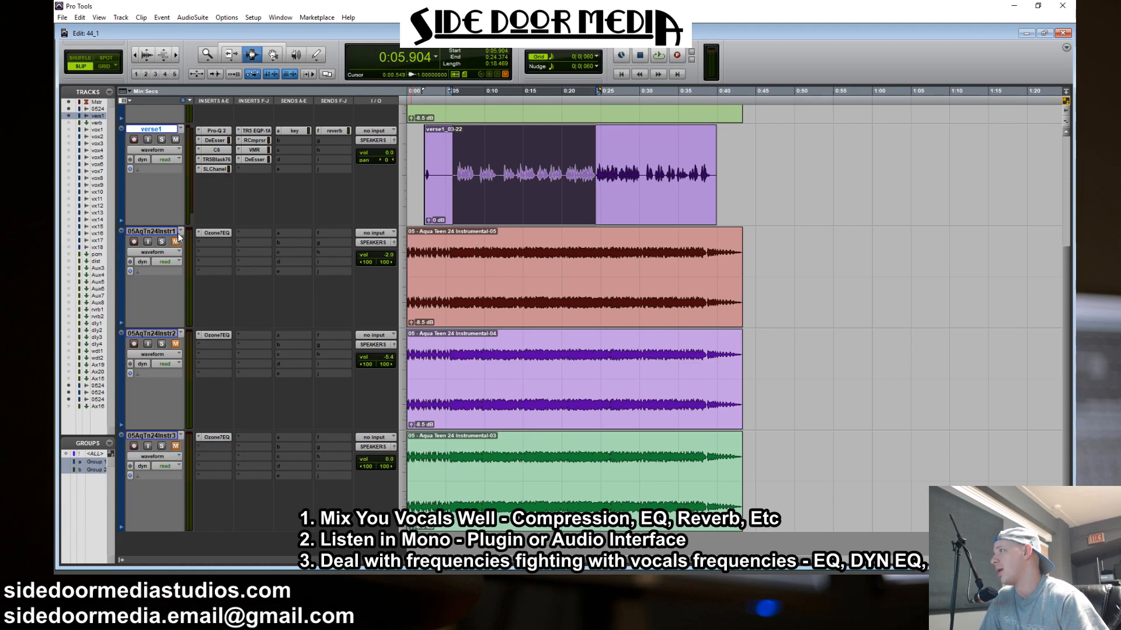
pyautogui.scroll(3, 187, 254)
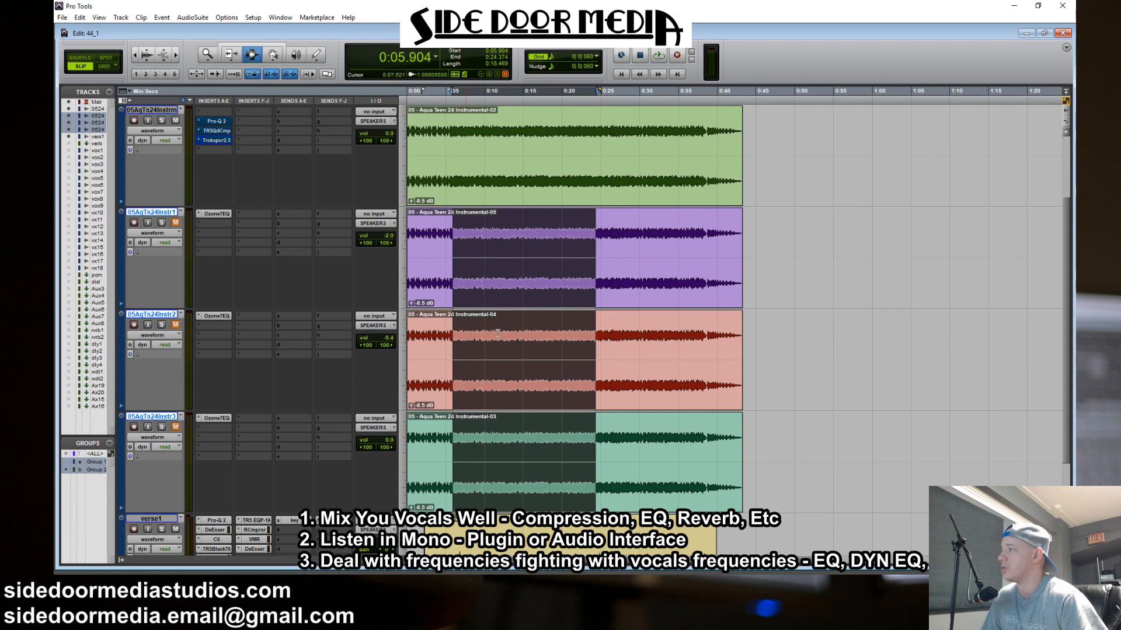
pyautogui.click(630, 344)
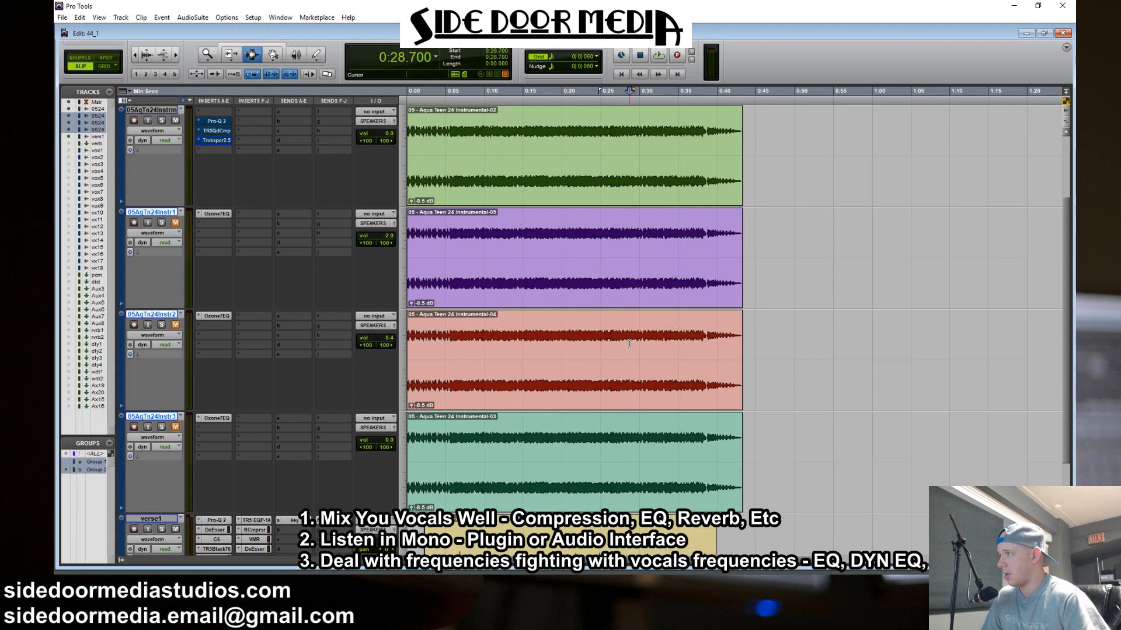
# Inspect the brickwall filters in the Ozone 7 EQ on Instr1, Instr2 and Instr3, including Band 5 on the last two
pyautogui.click(216, 214)
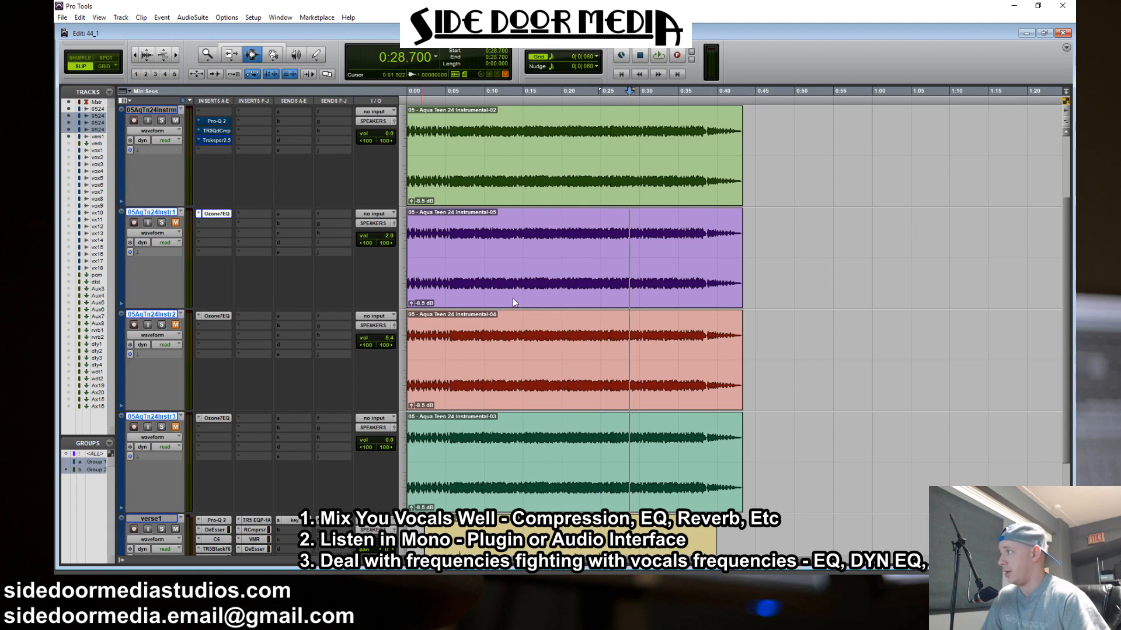
pyautogui.moveTo(784, 17); pyautogui.dragTo(460, 13)
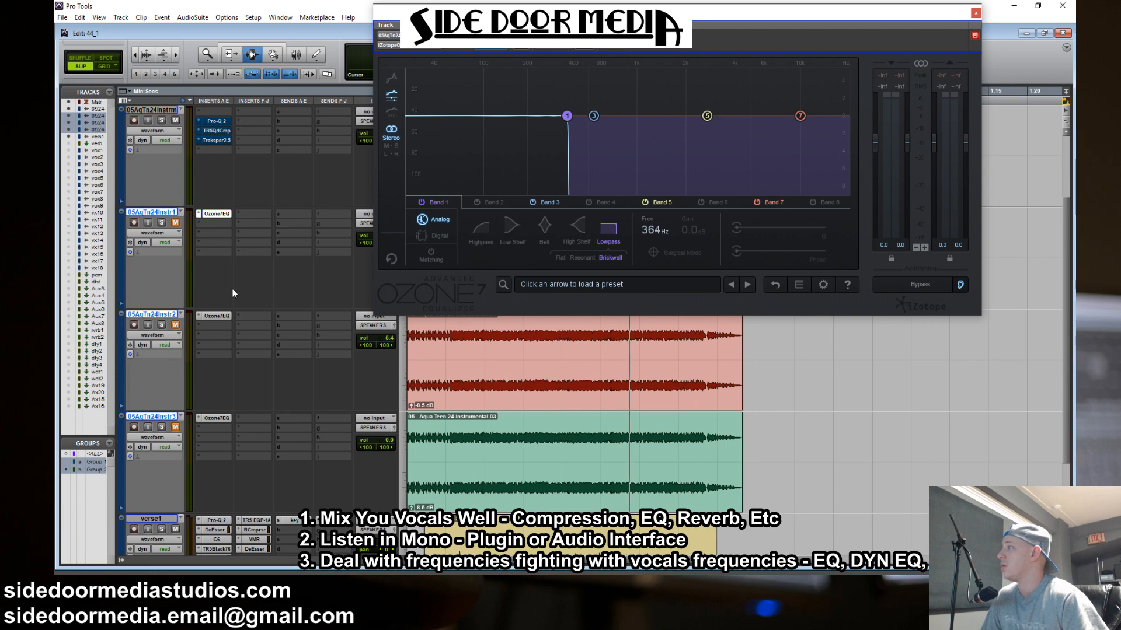
pyautogui.click(222, 316)
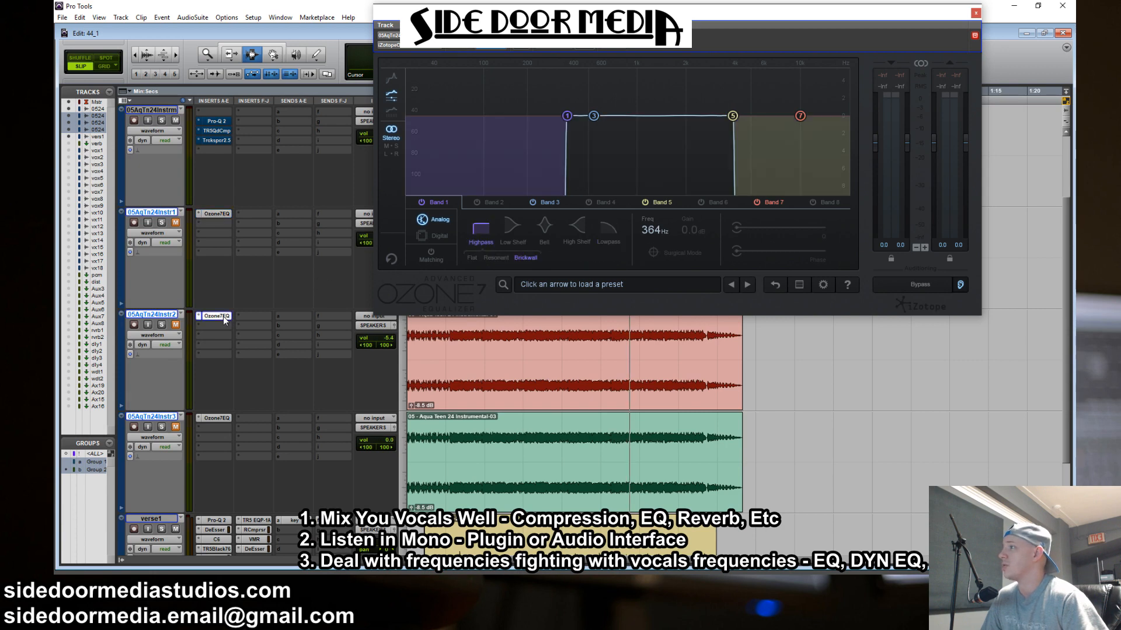
pyautogui.click(657, 201)
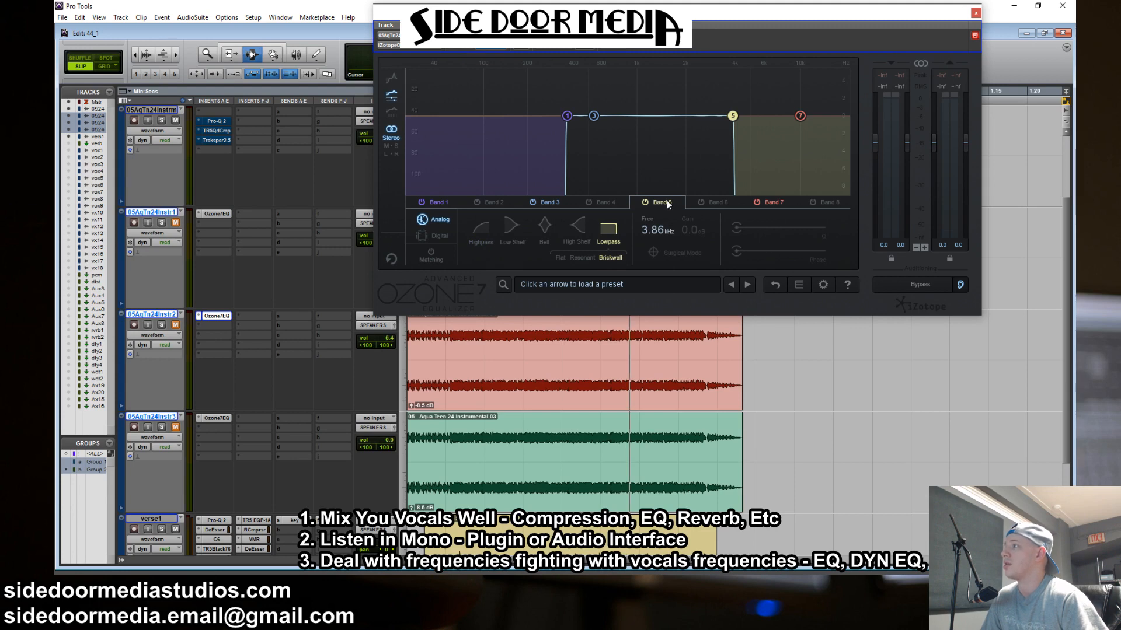
pyautogui.click(216, 418)
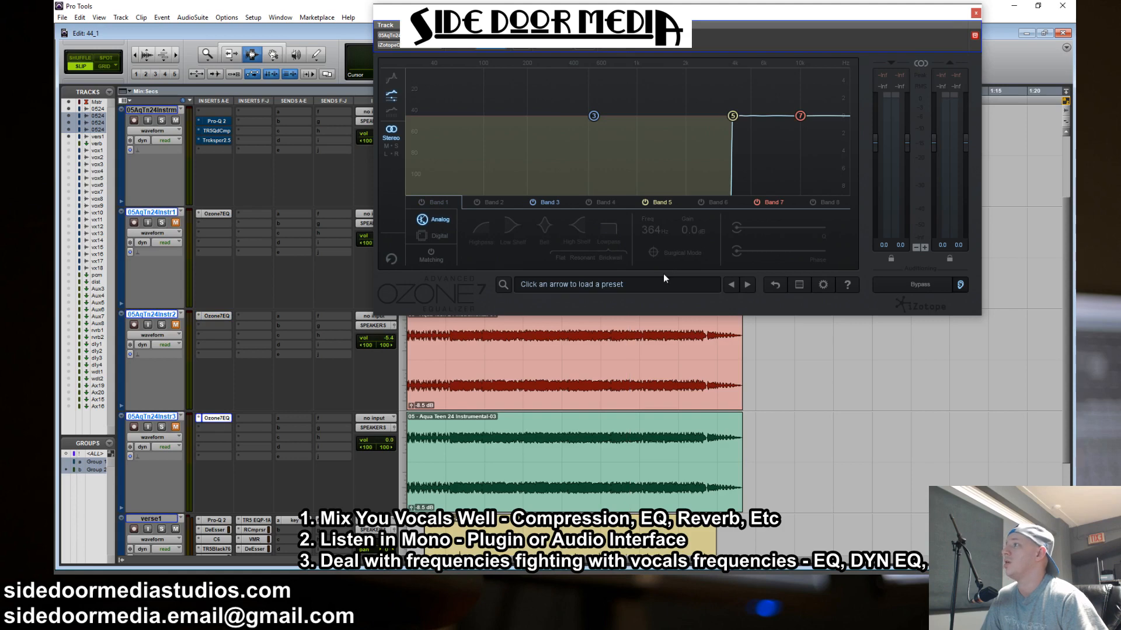
pyautogui.click(664, 201)
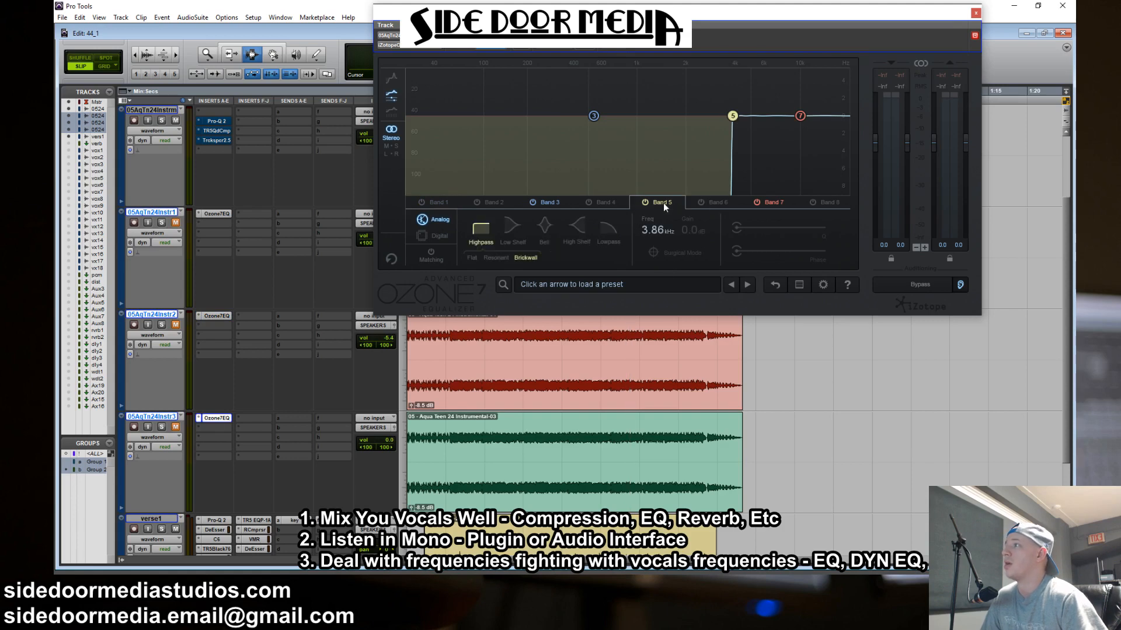
pyautogui.click(975, 12)
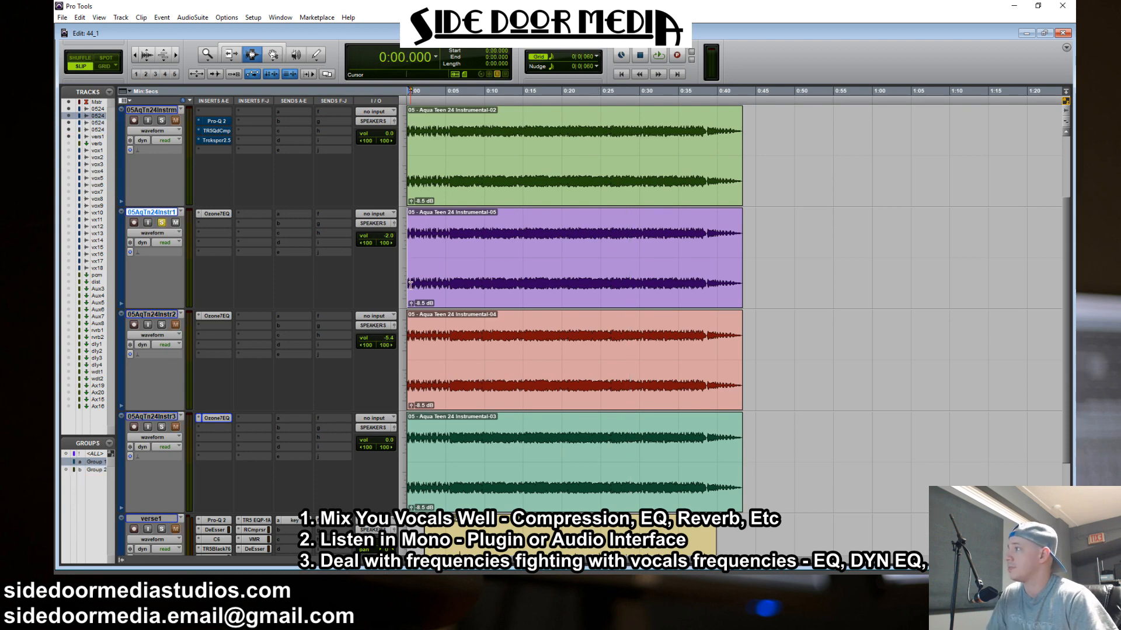
# Audition the split instrumental tracks, mute the full instrumental, and play all three splits with the verse from 0:00 to about 0:43
pyautogui.press('space')
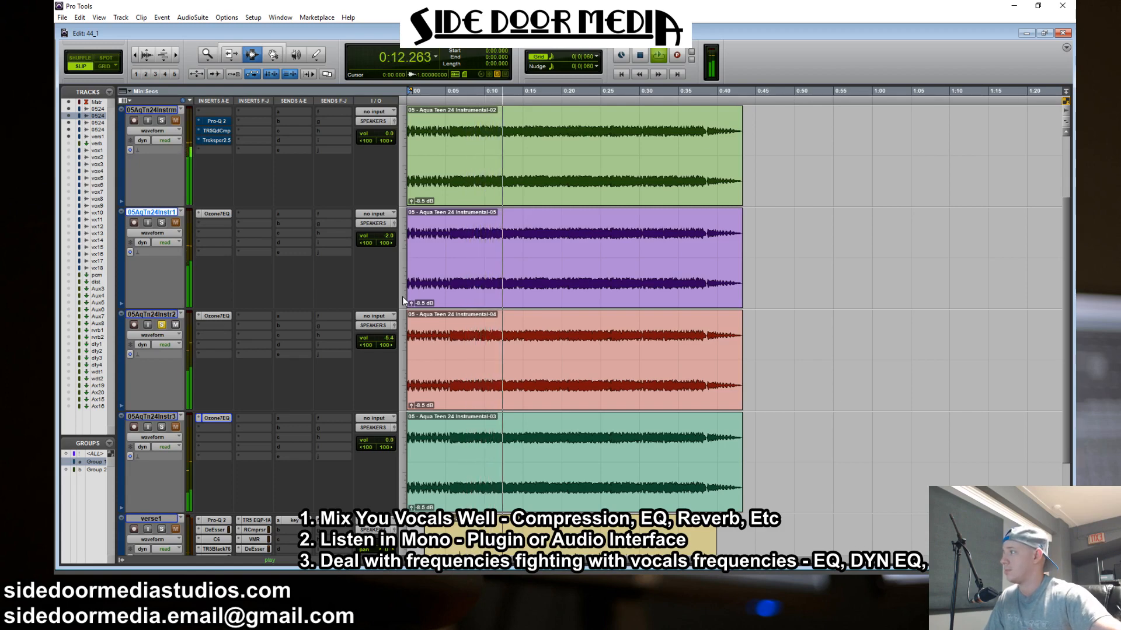
pyautogui.hotkey('shift', 's')
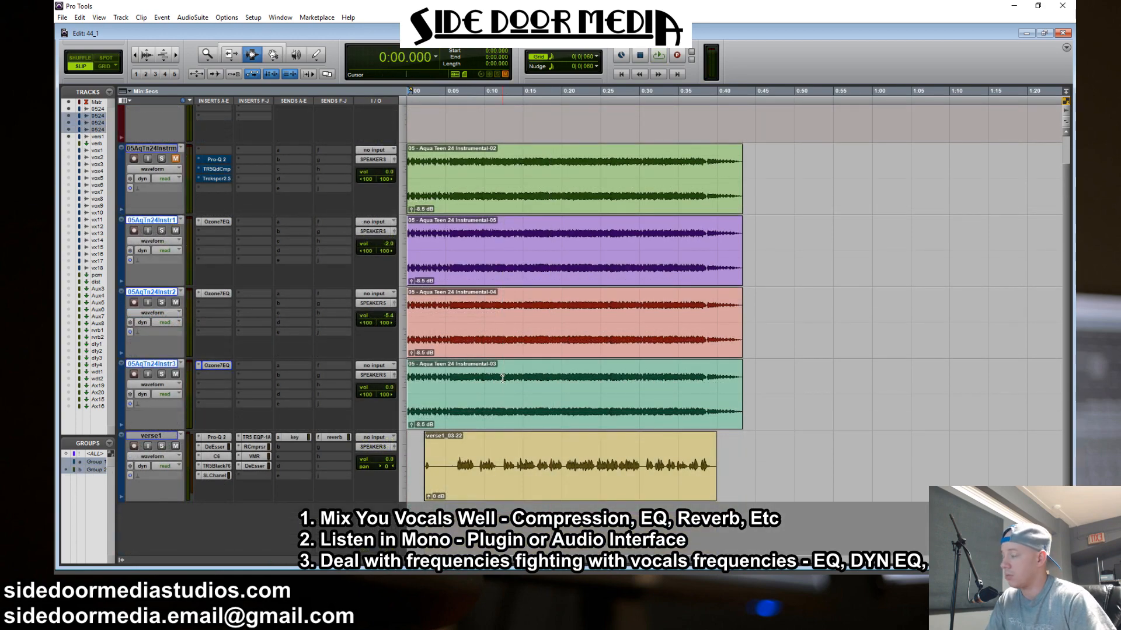
pyautogui.press('space')
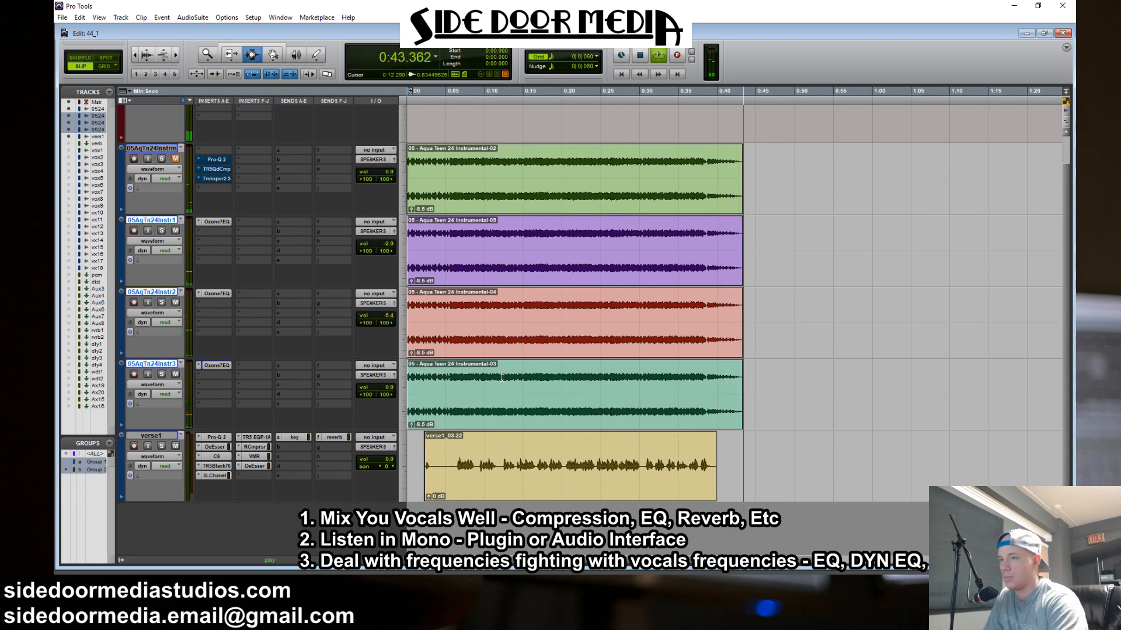
pyautogui.press('space')
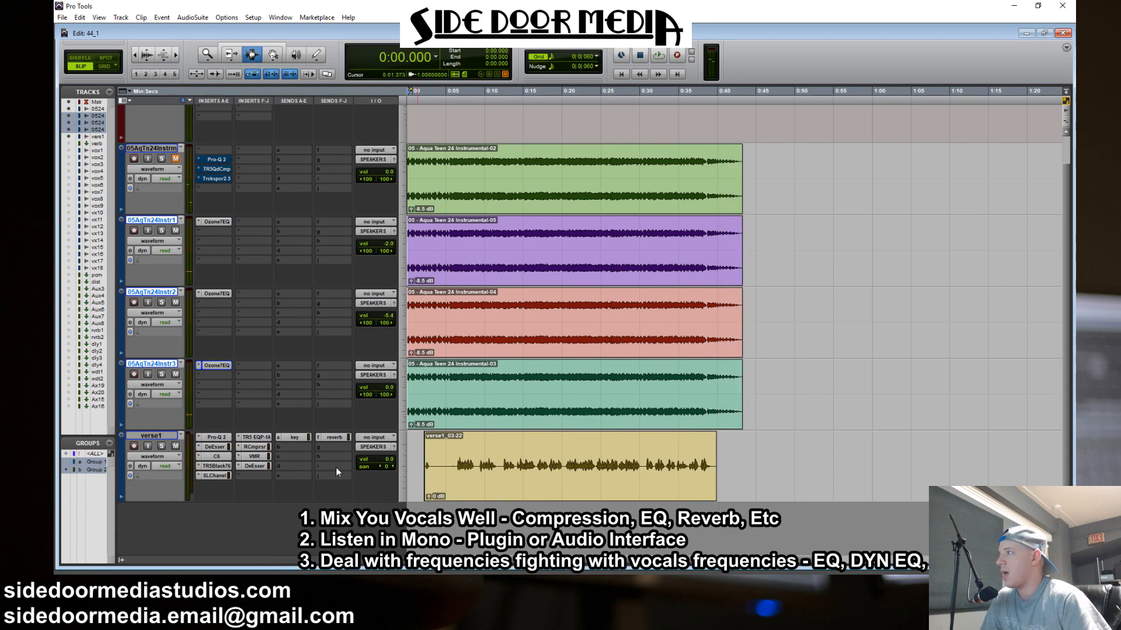
# Select the range from 0:00 to about 0:49.6 on the verse1 track only
pyautogui.moveTo(810, 467); pyautogui.dragTo(407, 257)
pyautogui.scroll(1, 645, 224)
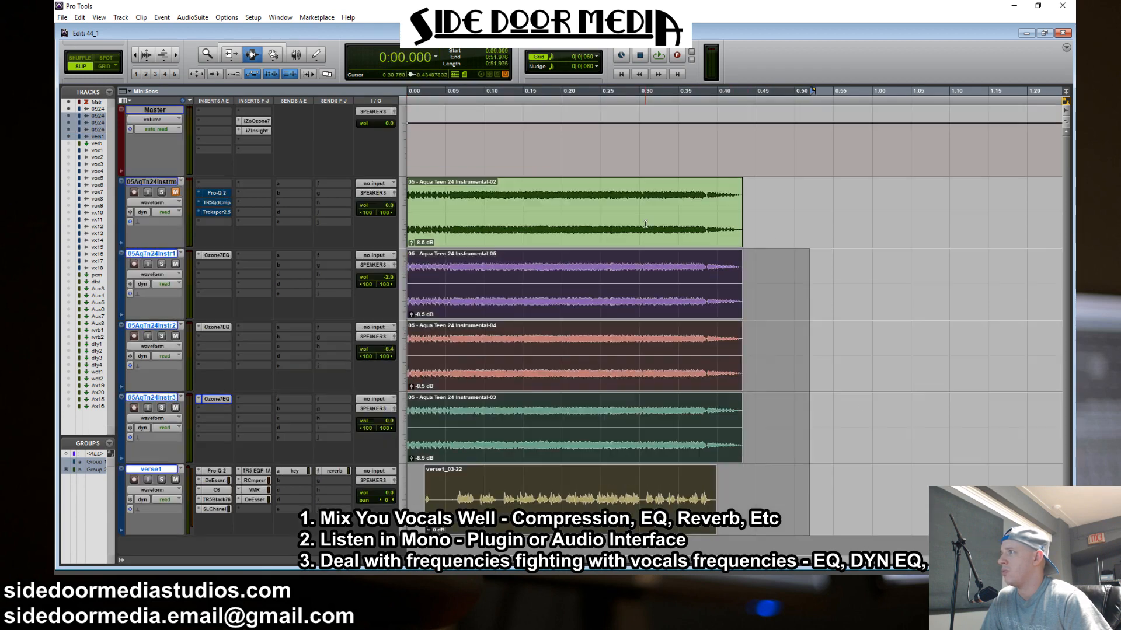
pyautogui.scroll(-1, 655, 227)
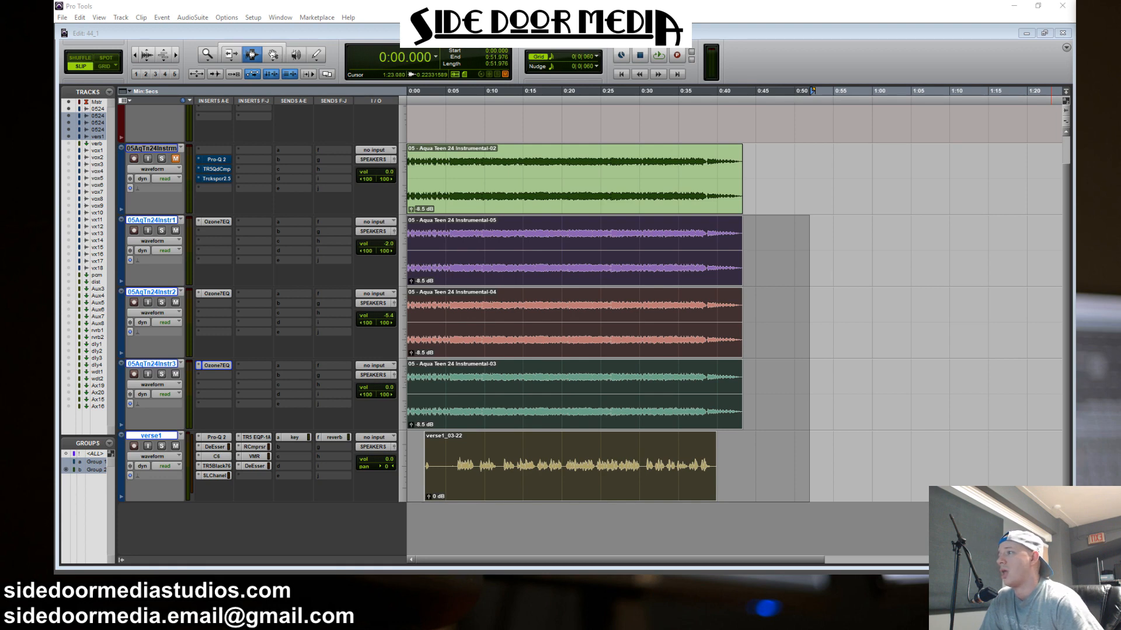
pyautogui.moveTo(792, 458); pyautogui.dragTo(211, 442)
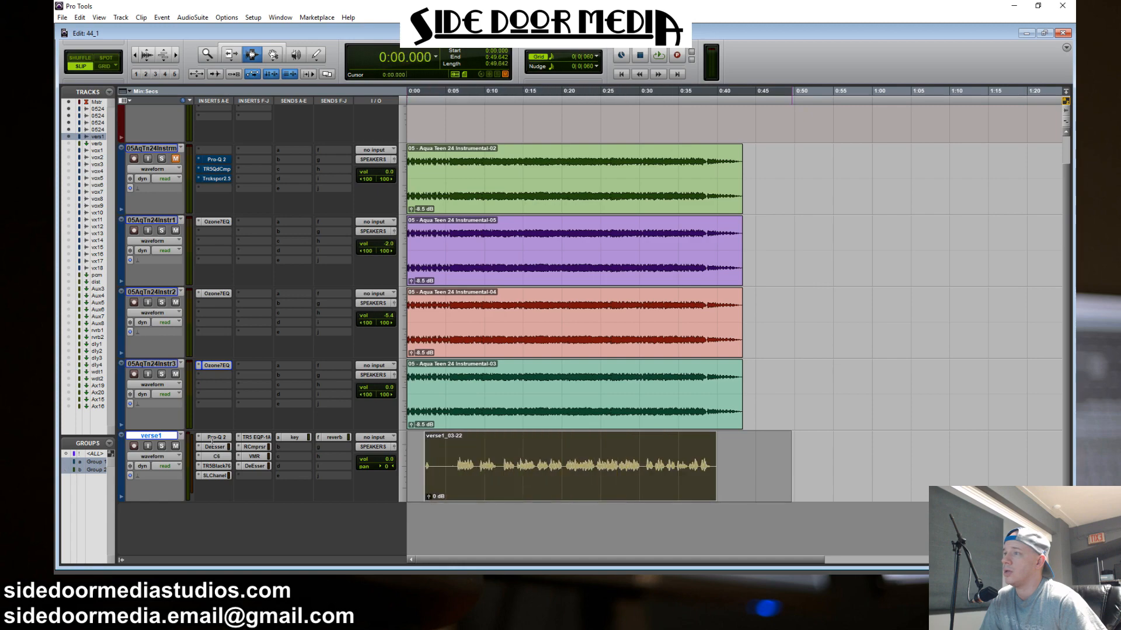